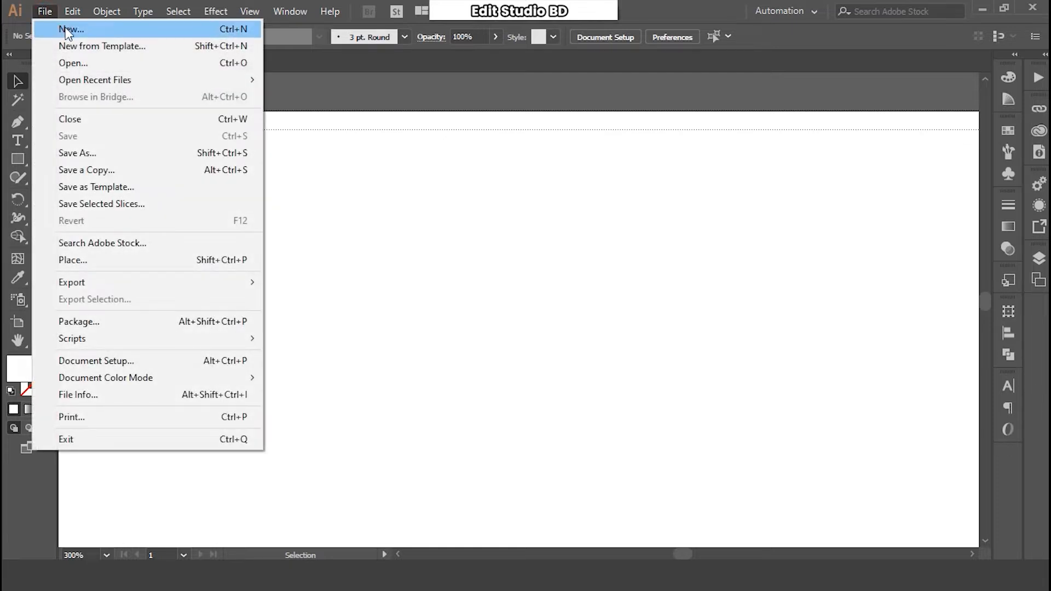
- Create a new A4 document (8.27 × 11.69 in) in CMYK colour mode
left_click(65, 28)
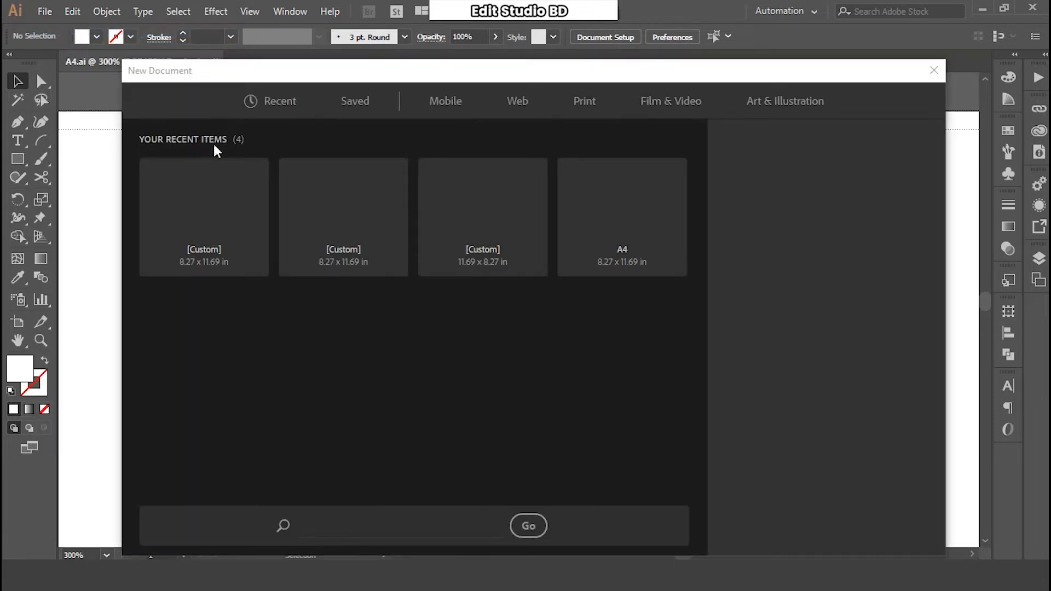
left_click(626, 230)
left_click(781, 447)
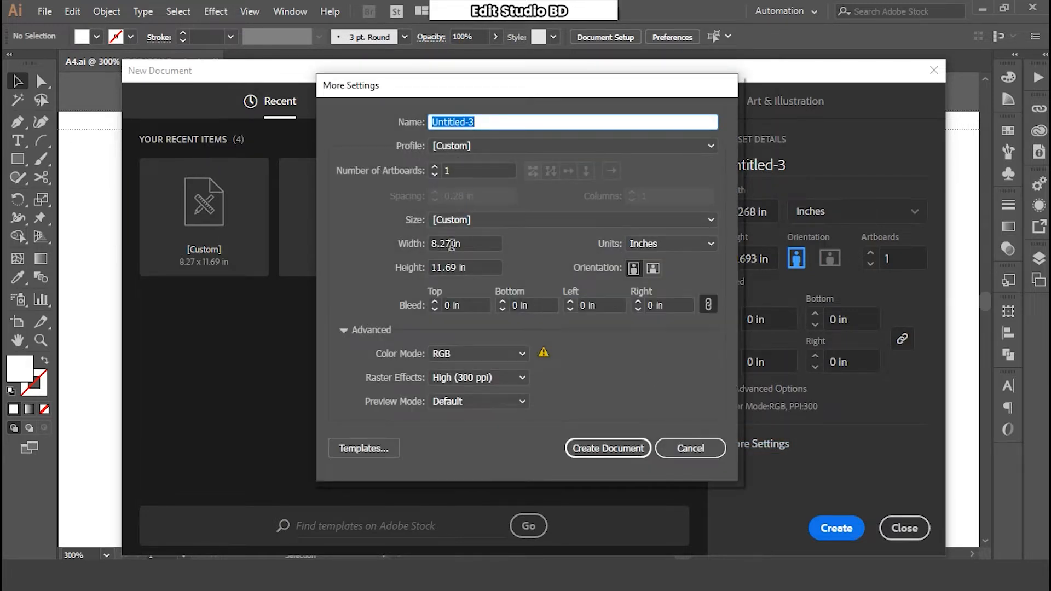
left_click(457, 353)
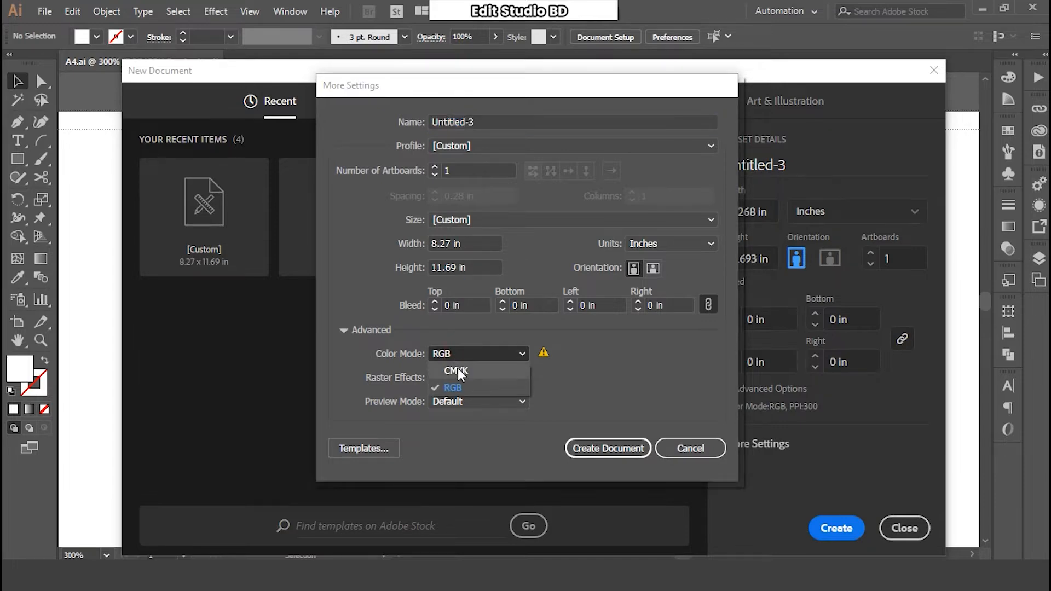
left_click(458, 368)
left_click(603, 449)
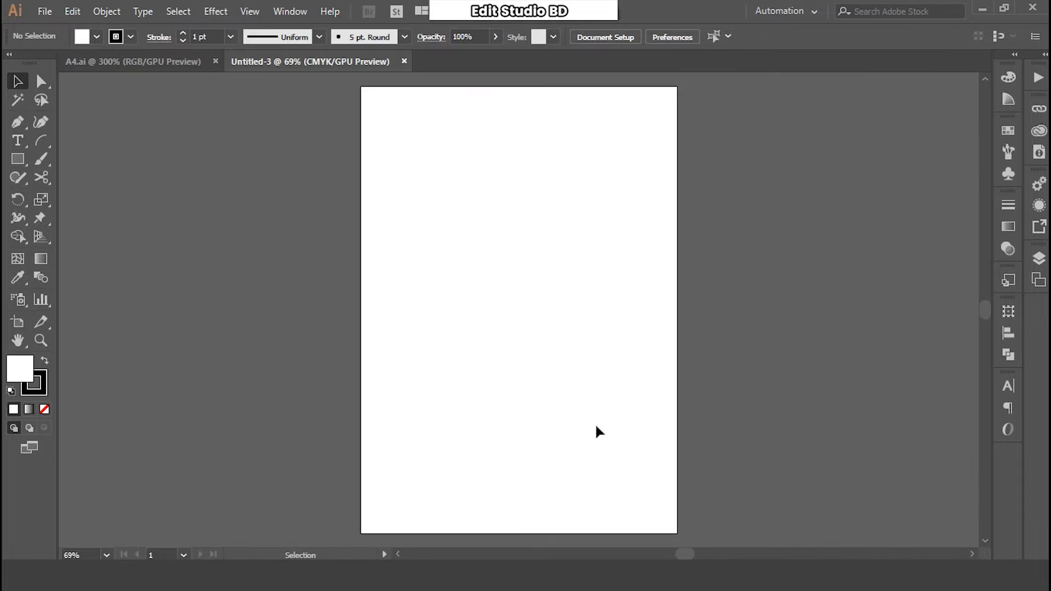
- Draw a 3.5 × 2 in rectangle on the canvas beside the A4 page
key("space")
left_click_drag(711, 234, 502, 237)
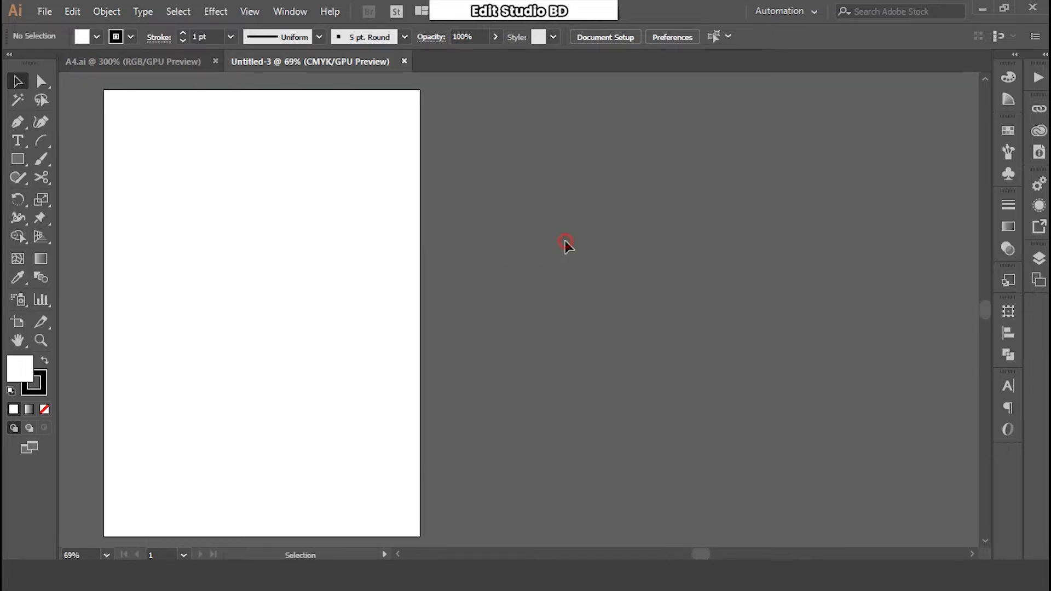
left_click(18, 159)
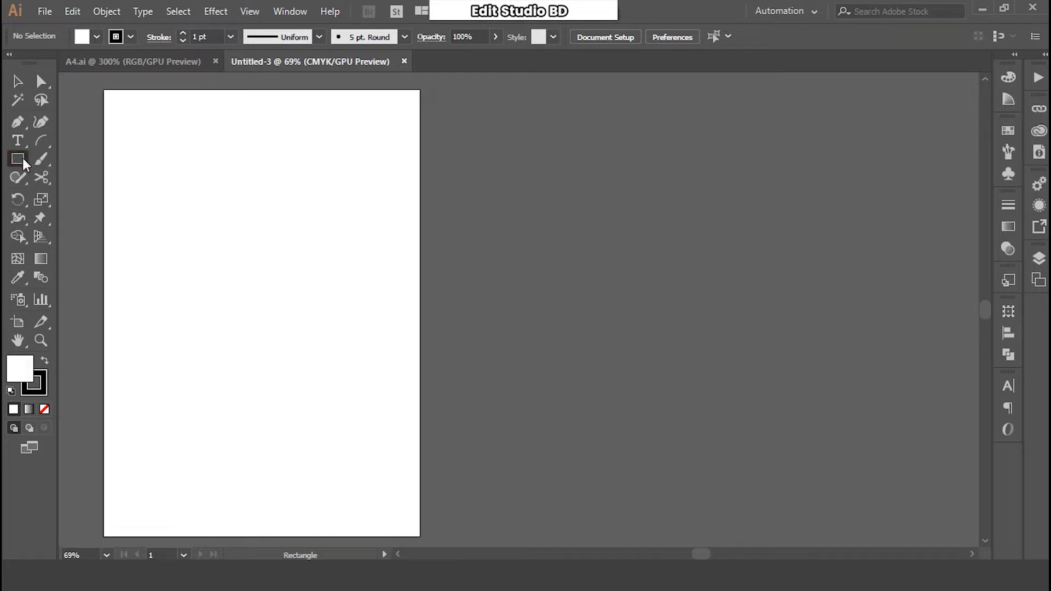
left_click(549, 241)
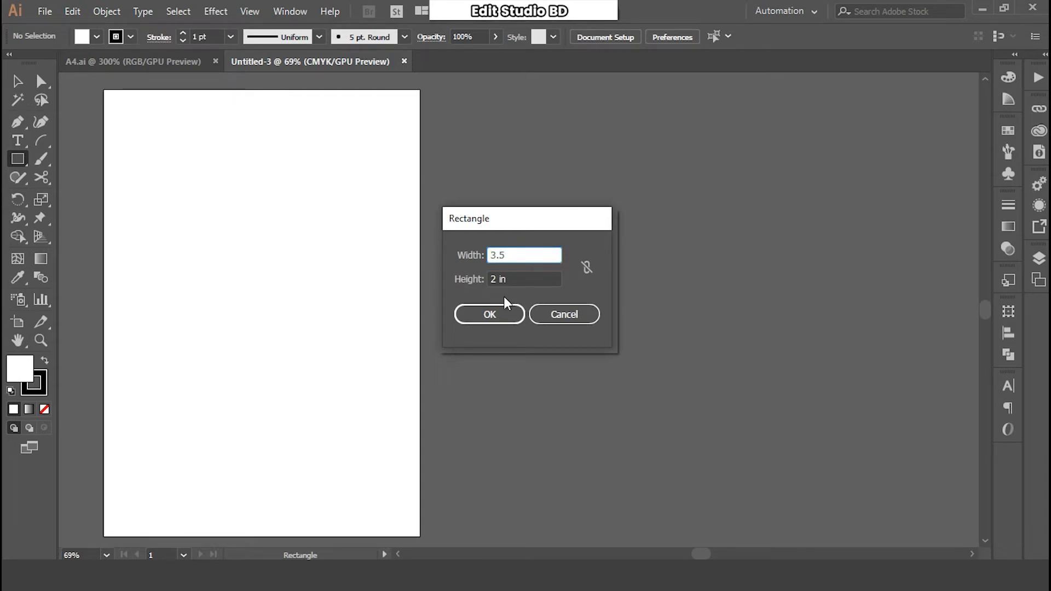
type("3.5")
left_click_drag(514, 276, 446, 273)
type("2")
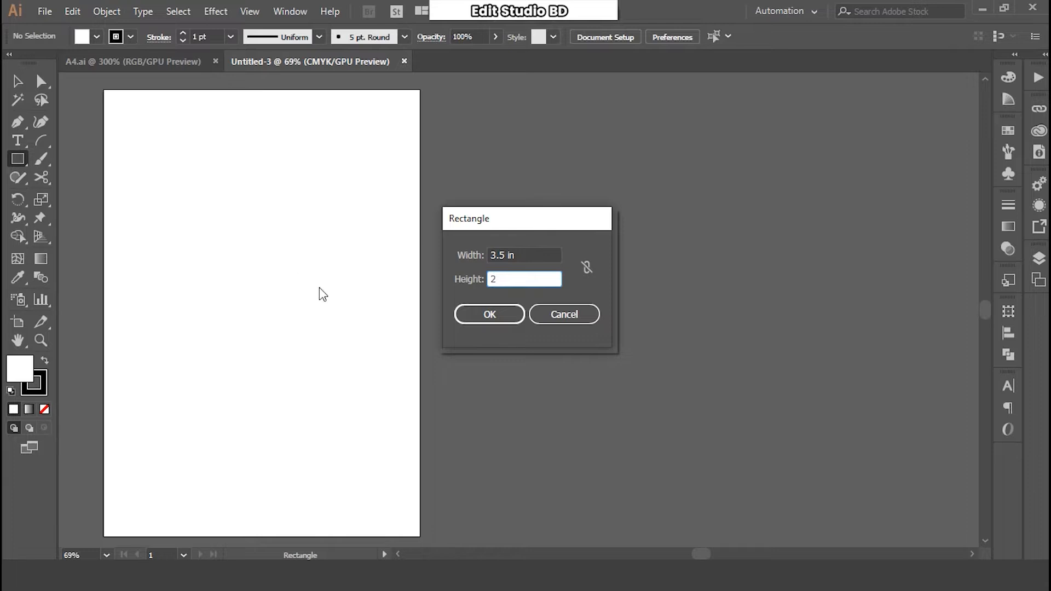
left_click(477, 314)
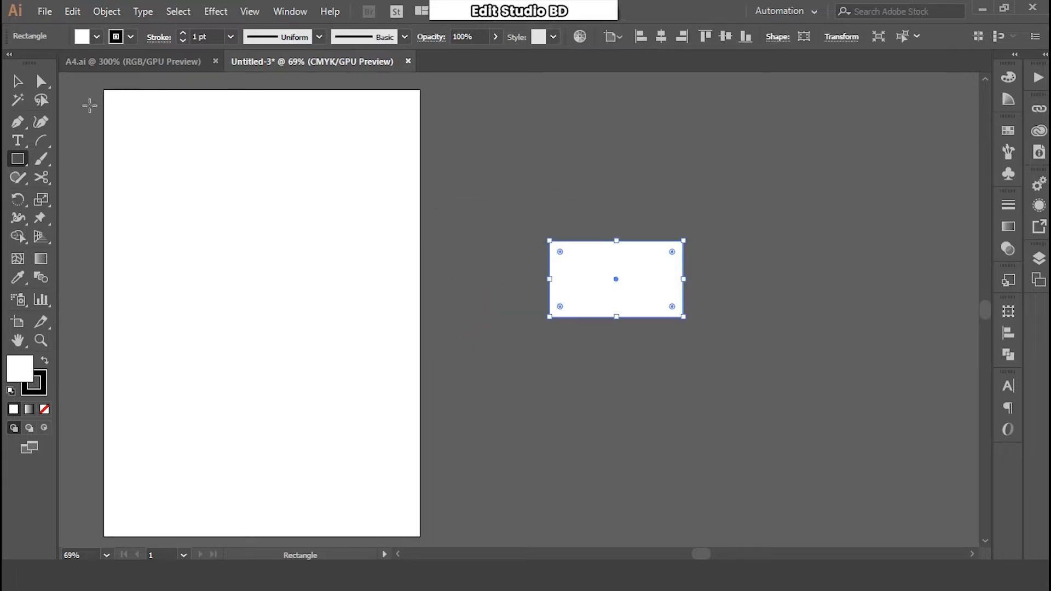
left_click(24, 87)
left_click(564, 217)
left_click_drag(603, 254, 648, 278)
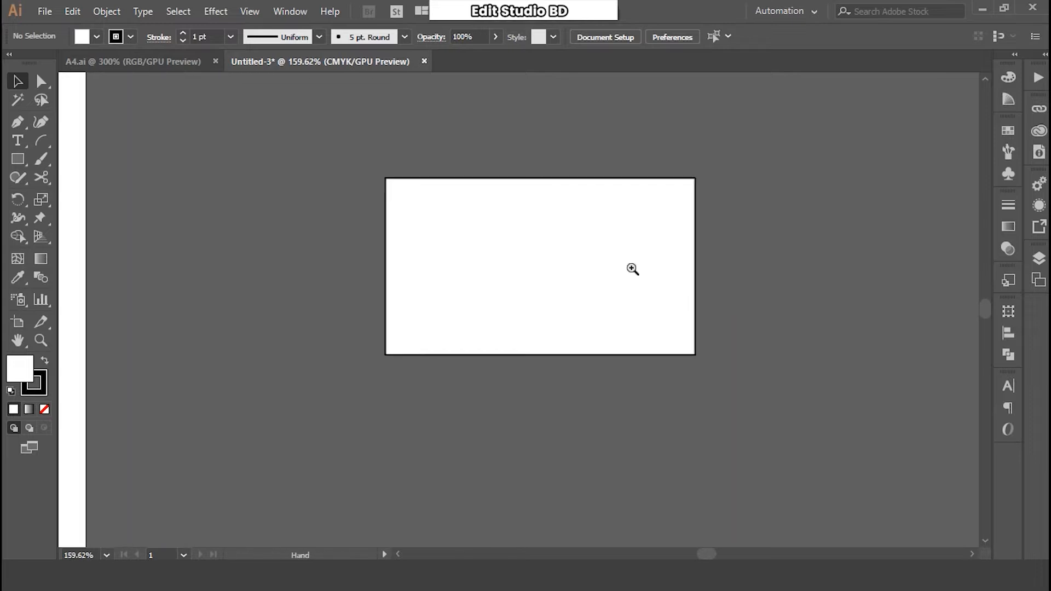
- Remove the black outline from the card rectangle by setting its stroke to None
left_click(537, 227)
left_click(586, 218)
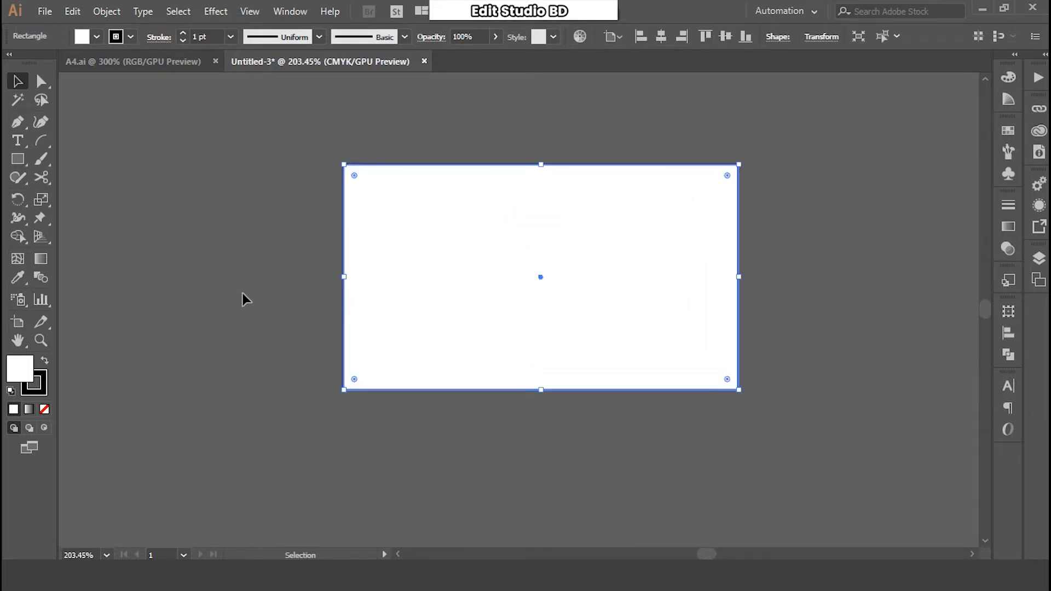
left_click(36, 386)
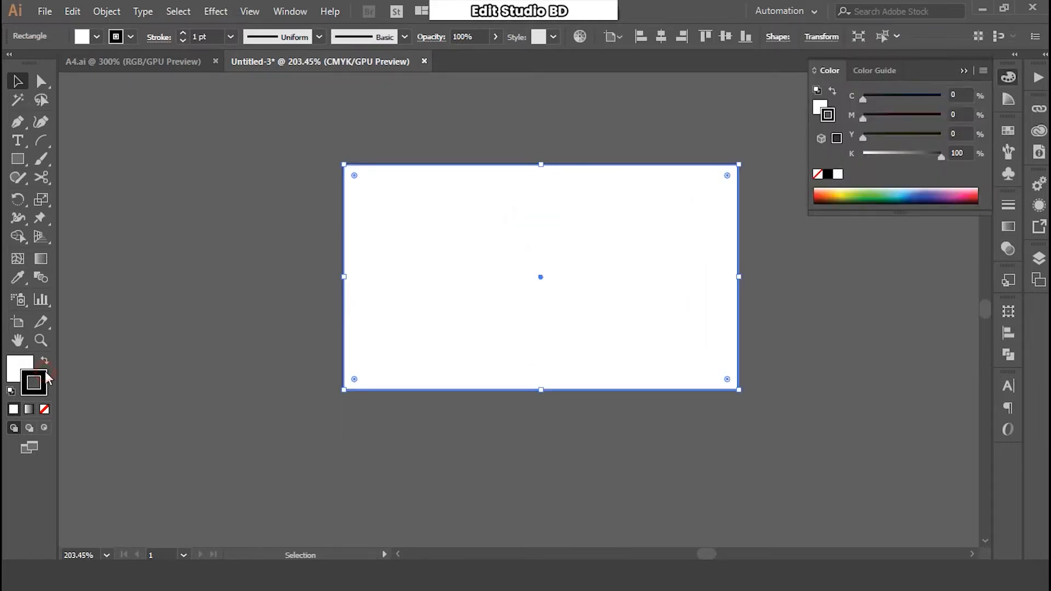
left_click(45, 409)
left_click(202, 366)
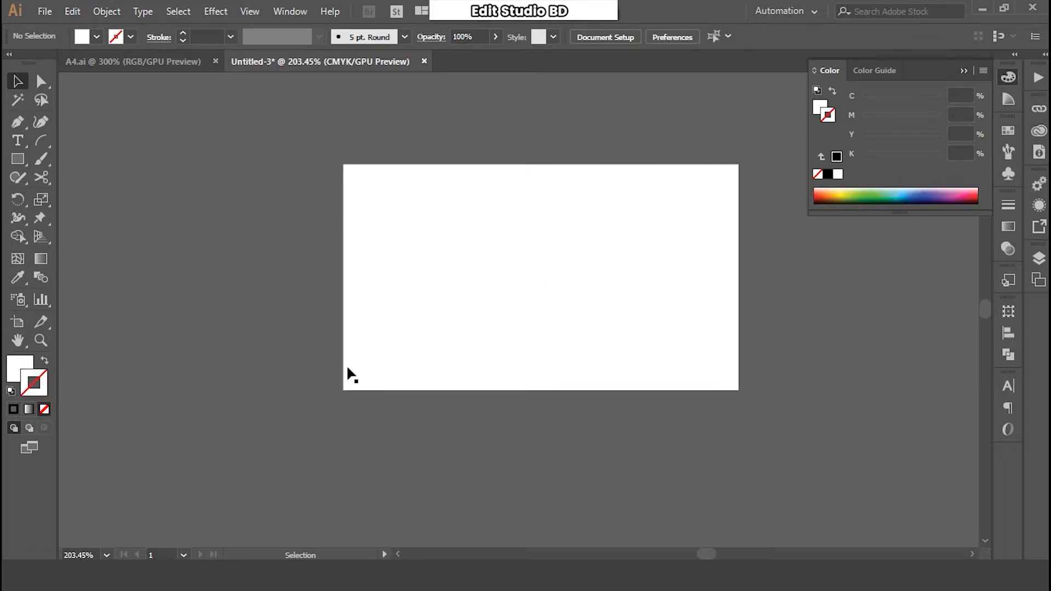
left_click(517, 316)
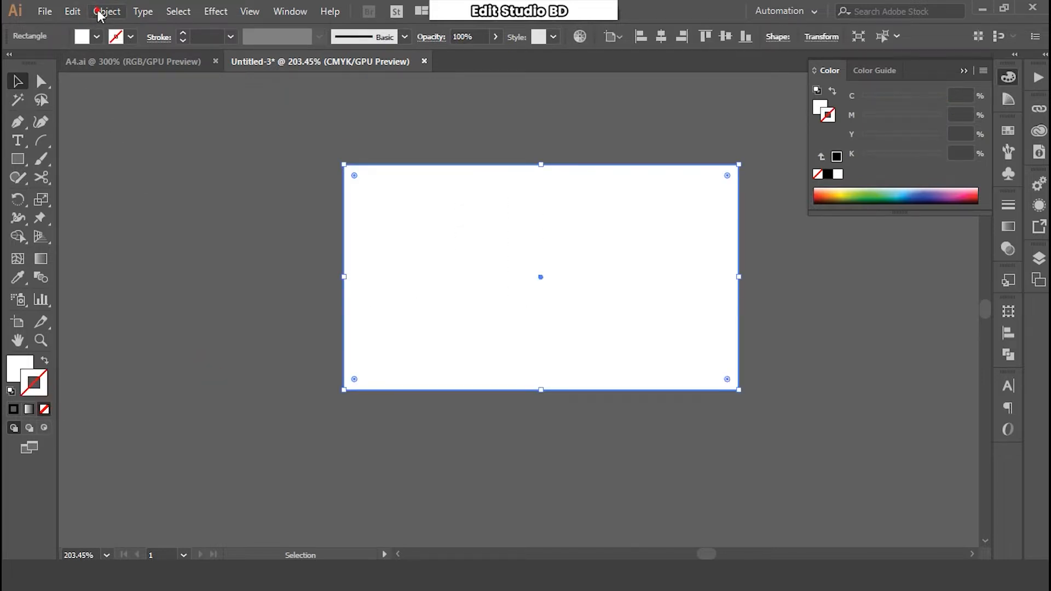
- Lock the card rectangle in place with Object > Lock > Selection
left_click(104, 12)
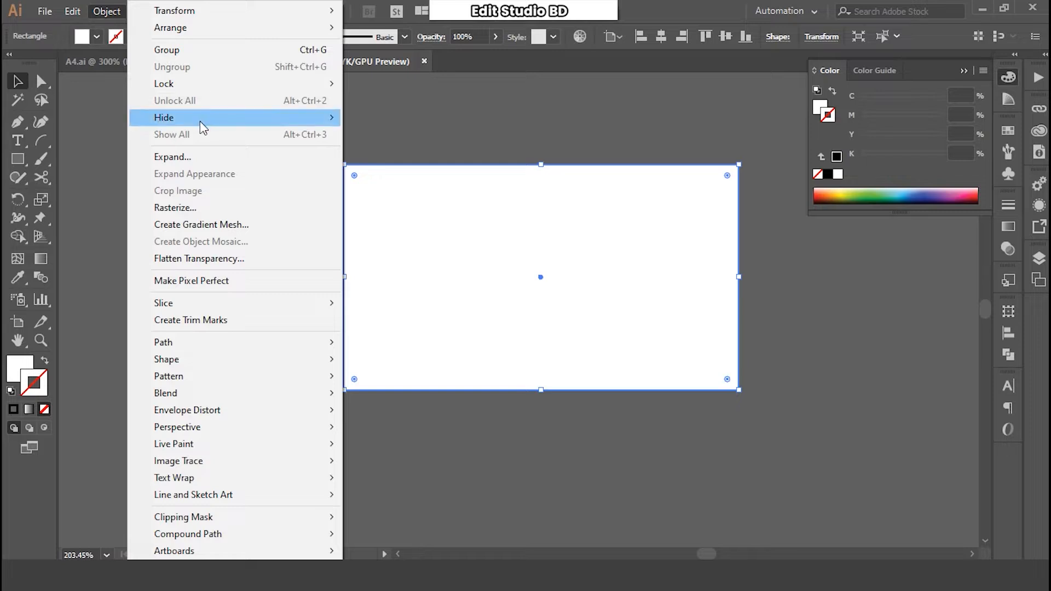
mouse_move(196, 123)
mouse_move(179, 86)
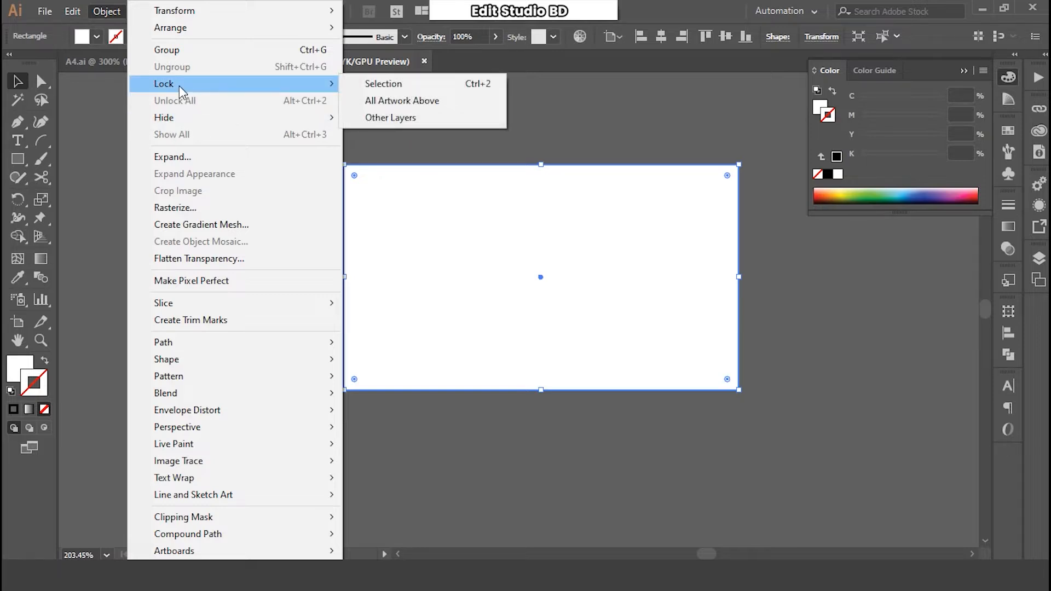
left_click(383, 86)
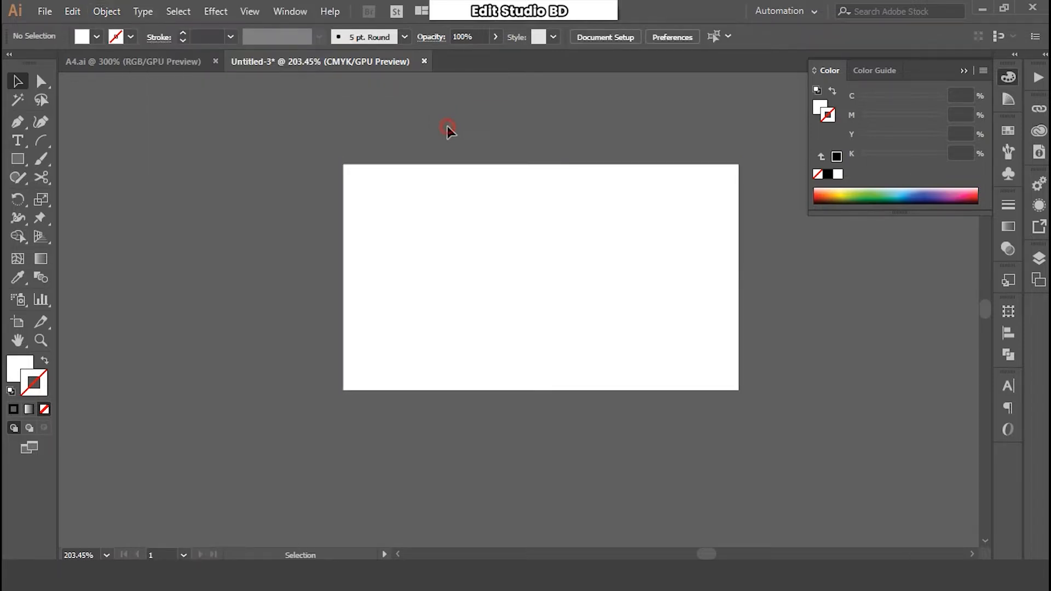
left_click(371, 265)
- Draw an arc across the card's width and bend it into an S-shaped wave
left_click_drag(469, 272, 415, 274)
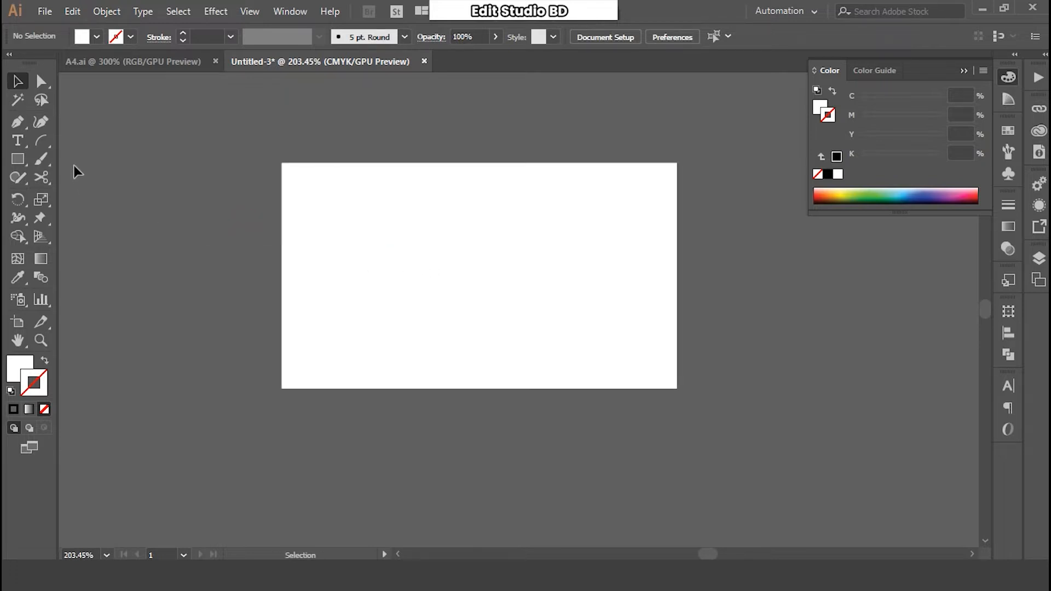
left_click(42, 141)
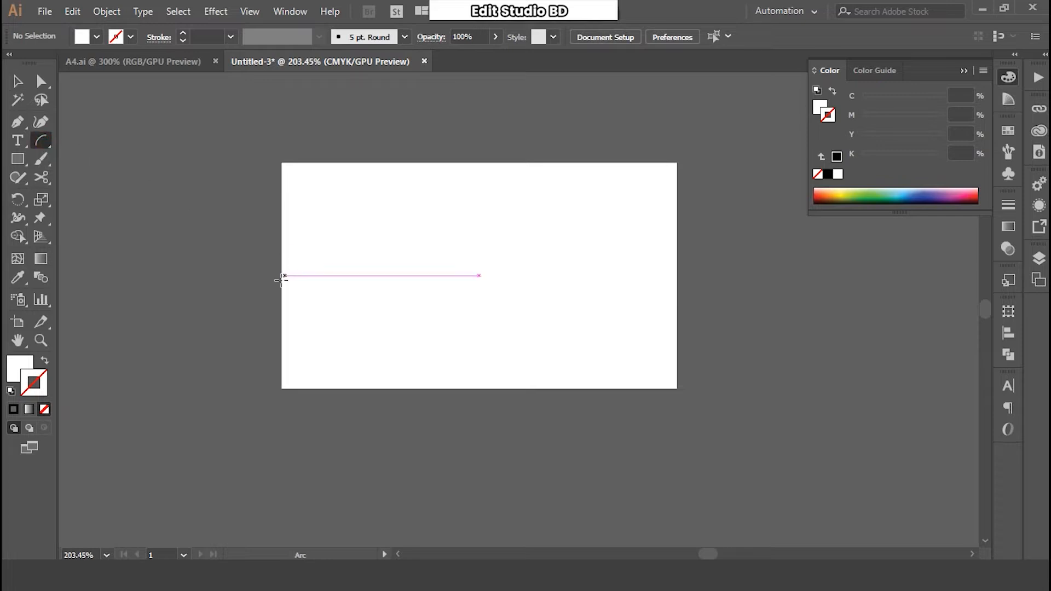
left_click_drag(282, 284, 677, 299)
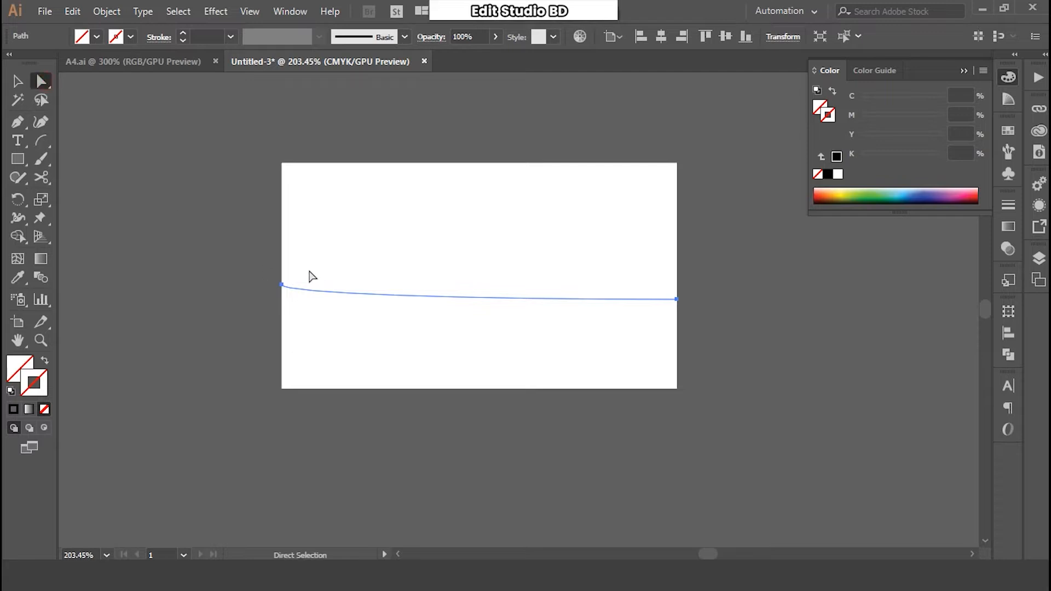
left_click(282, 285)
left_click_drag(281, 293, 489, 266)
left_click_drag(458, 299, 520, 362)
left_click_drag(488, 265, 489, 234)
left_click_drag(521, 363, 492, 365)
left_click_drag(488, 236, 480, 226)
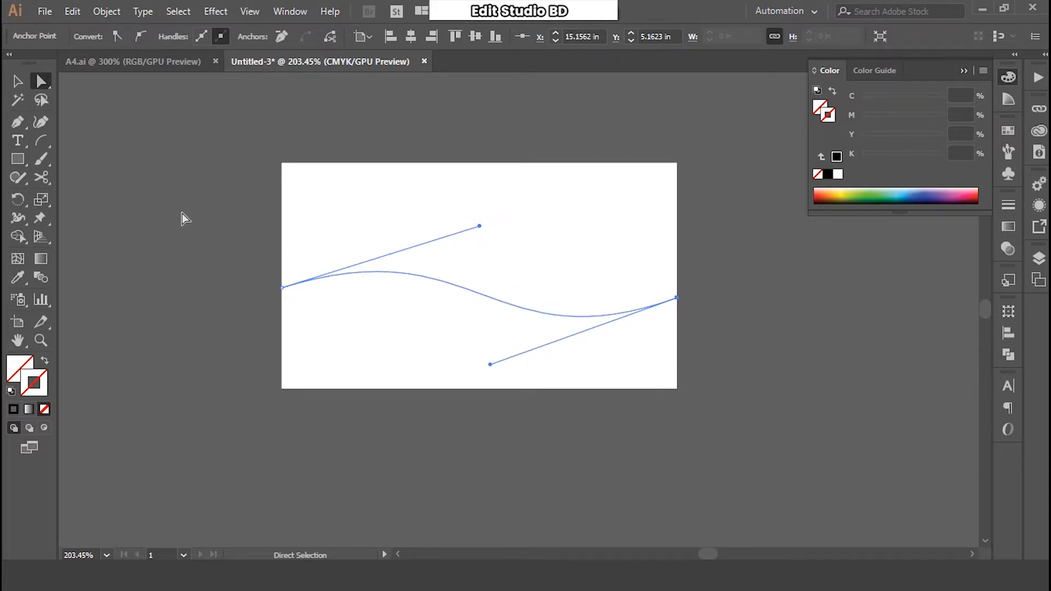
- Give the wave line a black stroke
left_click(17, 81)
left_click(331, 251)
key("ctrl+a")
left_click(130, 37)
left_click(44, 64)
left_click(186, 200)
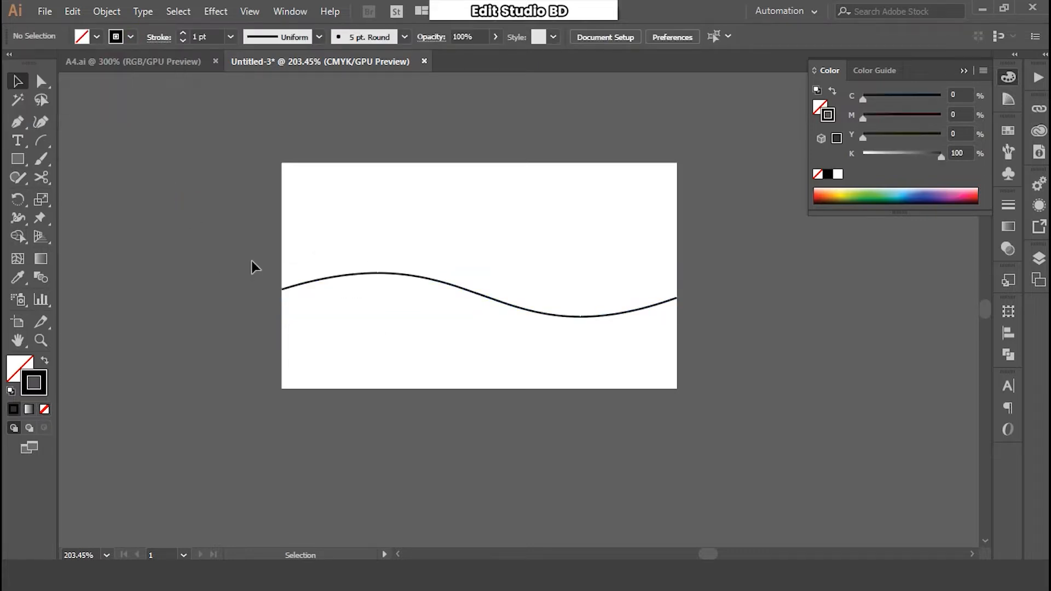
- Close the wave into a shape through the card's bottom-left and bottom-right corners
key("p")
left_click(282, 288)
left_click(281, 388)
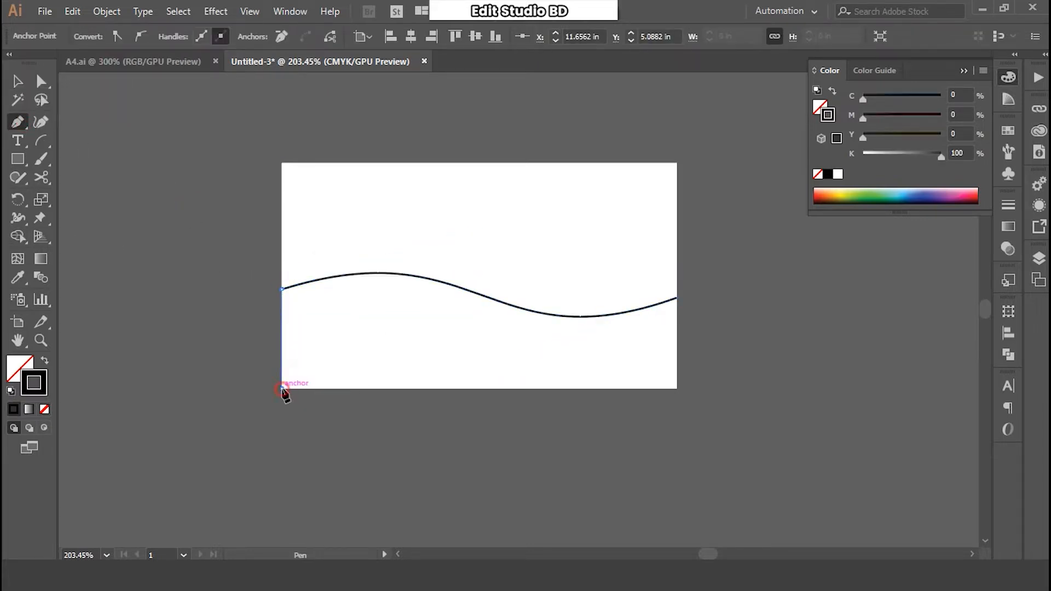
left_click(677, 389)
left_click(677, 297)
- Fill the closed wave shape with solid black
left_click(18, 81)
left_click(183, 246)
scroll(186, 254, "up", 1)
left_click_drag(186, 254, 377, 229)
left_click(533, 280)
scroll(646, 378, "down", 1)
left_click_drag(646, 378, 608, 307)
left_click(45, 360)
left_click(306, 366)
left_click_drag(728, 313, 493, 374)
- Fine-tune the black wave's anchors, raising its right end and crest slightly
left_click(669, 334)
left_click(41, 81)
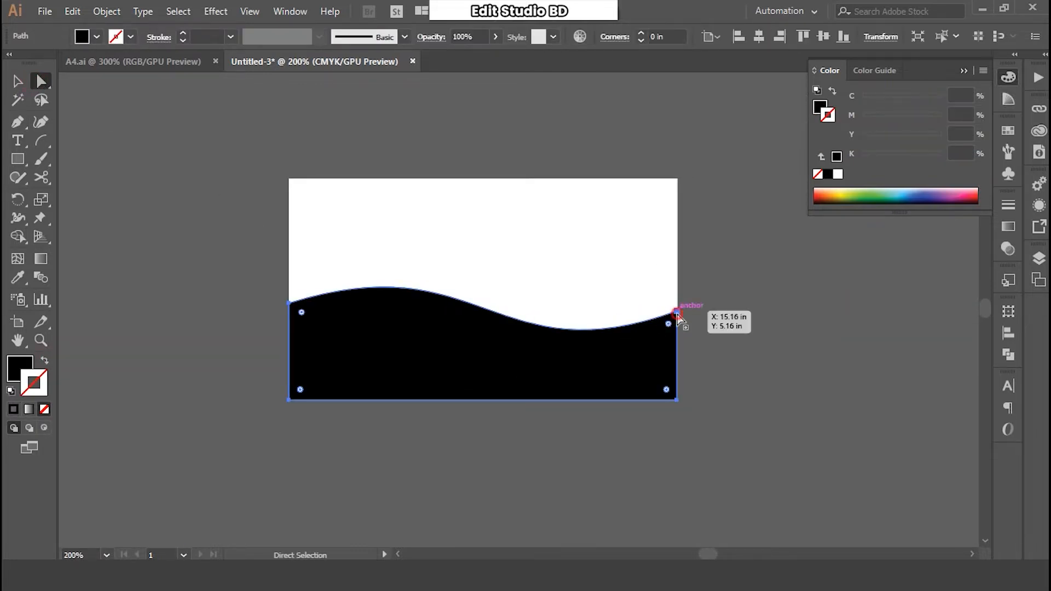
left_click_drag(677, 312, 677, 306)
left_click_drag(494, 372, 504, 379)
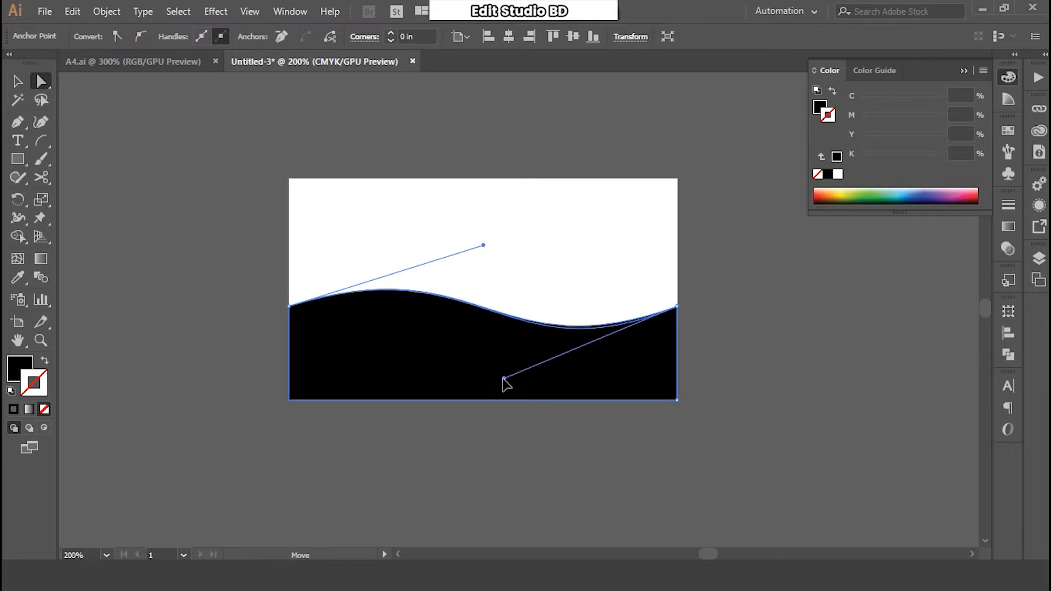
left_click(482, 244)
left_click(290, 306)
left_click_drag(483, 245, 482, 238)
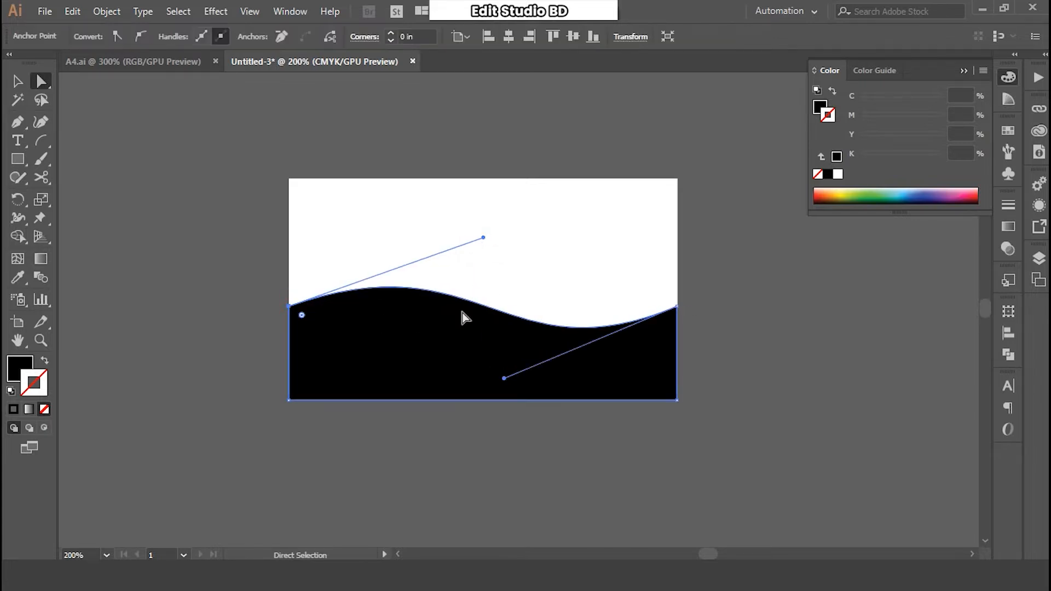
- Copy the black wave shape
left_click(17, 81)
left_click(340, 376)
left_click(73, 11)
left_click(96, 85)
left_click(72, 11)
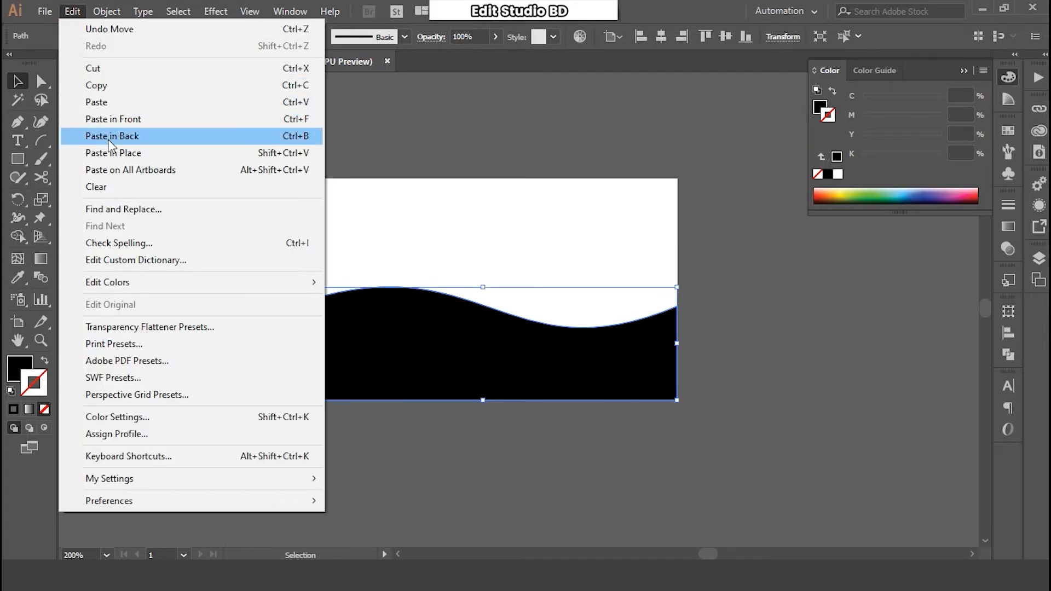
- Paste the wave copy behind the black shape with an orange fill and no outline
left_click(113, 136)
left_click(821, 199)
key("a")
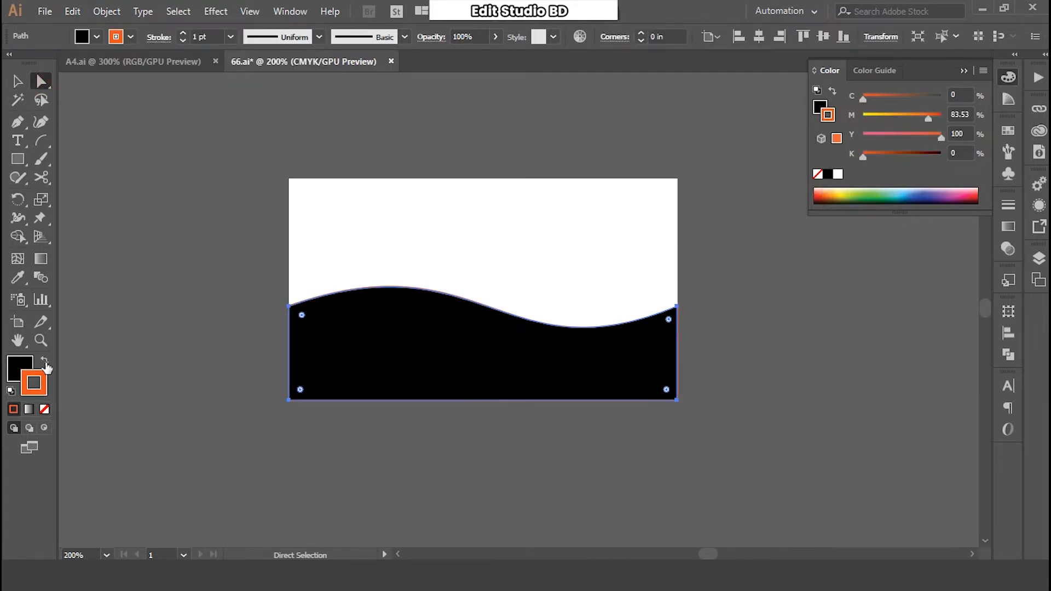
left_click(45, 360)
left_click(44, 409)
- Raise the orange copy's right end 0.25 in and reshape its curves into a visible band
left_click(19, 368)
left_click_drag(676, 306, 676, 279)
left_click_drag(483, 237, 447, 224)
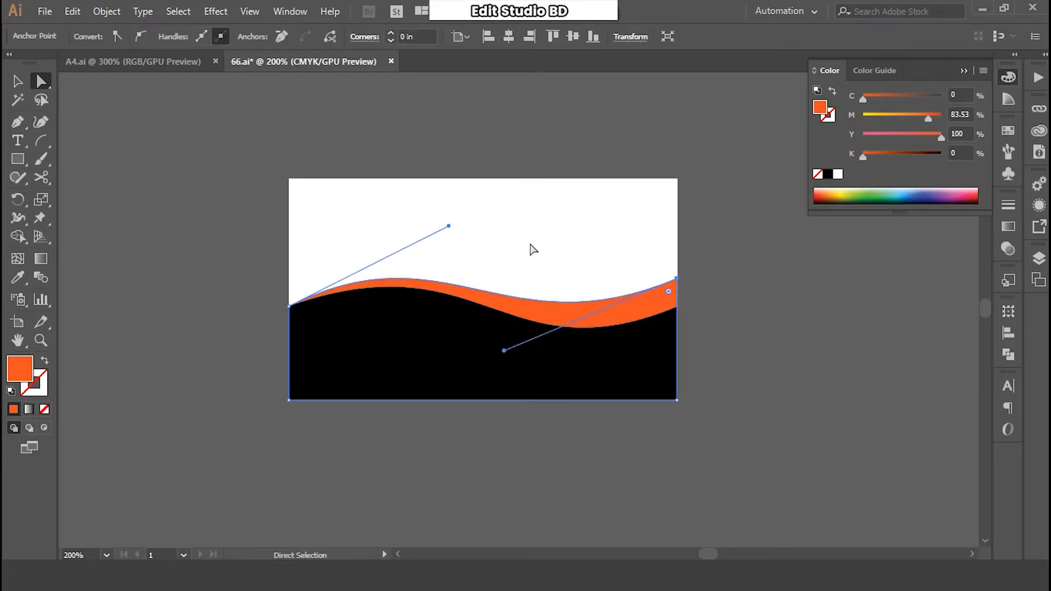
left_click_drag(504, 350, 509, 354)
left_click_drag(448, 225, 462, 215)
- Zoom in on the card and save the document
left_click(741, 379)
key("ctrl+plus")
left_click(17, 81)
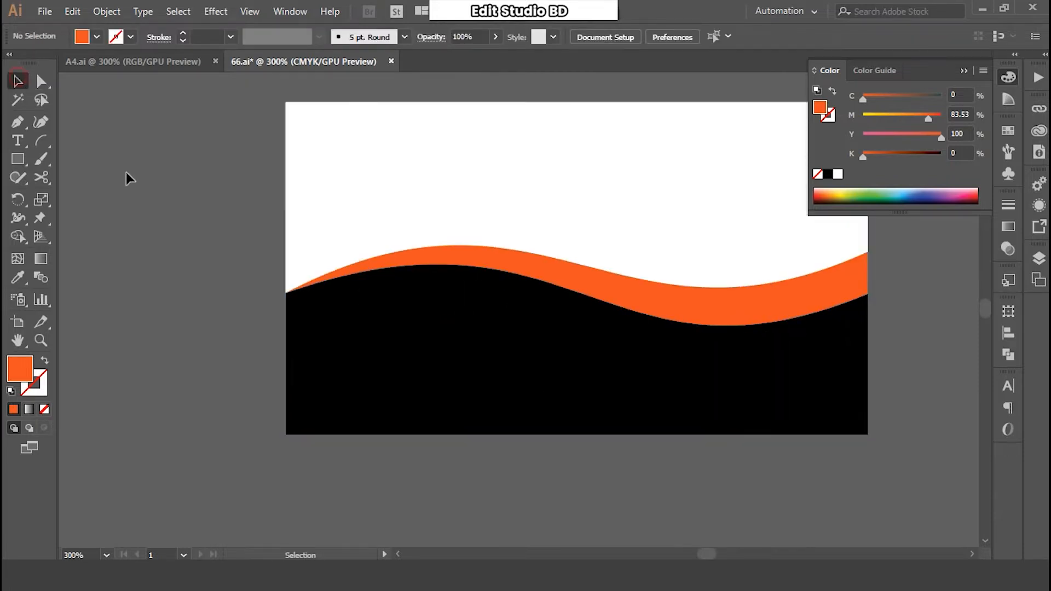
key("ctrl+s")
- Copy the orange wave and paste a duplicate in front of it
scroll(558, 305, "right", 2)
left_click(591, 296)
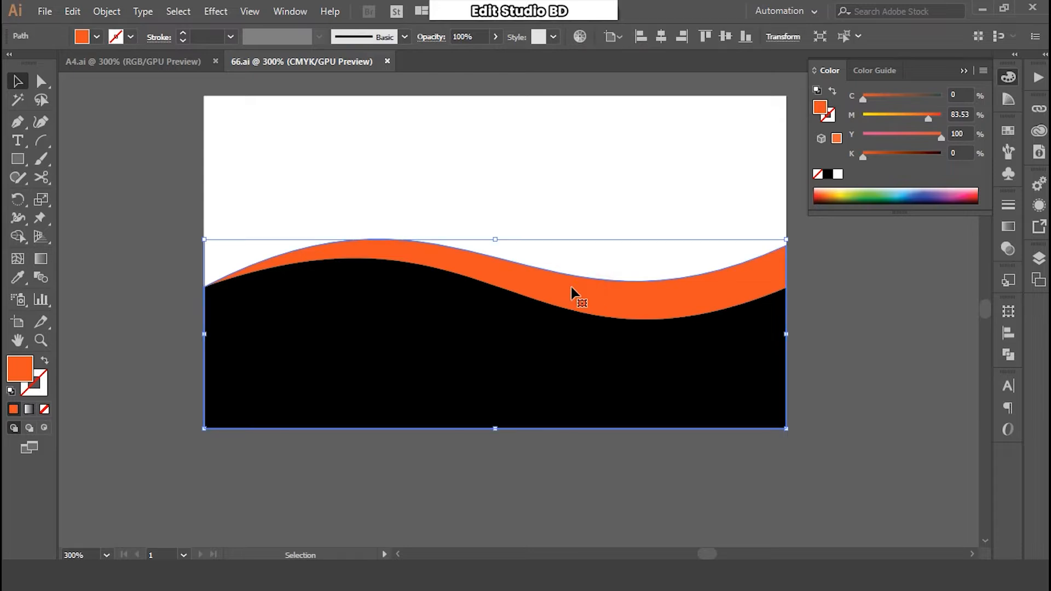
left_click(72, 11)
left_click(113, 86)
left_click(72, 11)
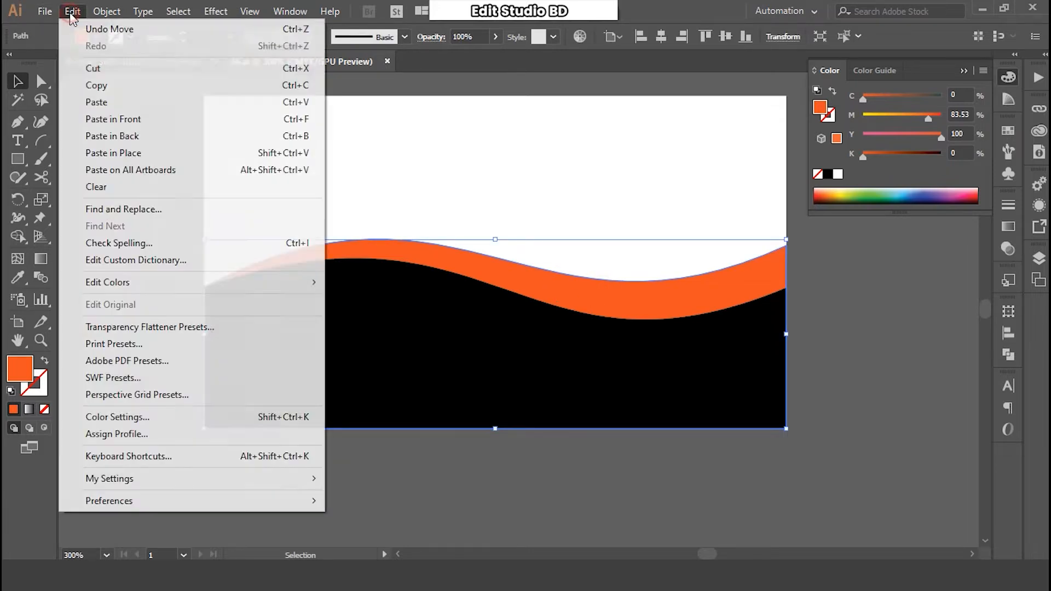
left_click(116, 121)
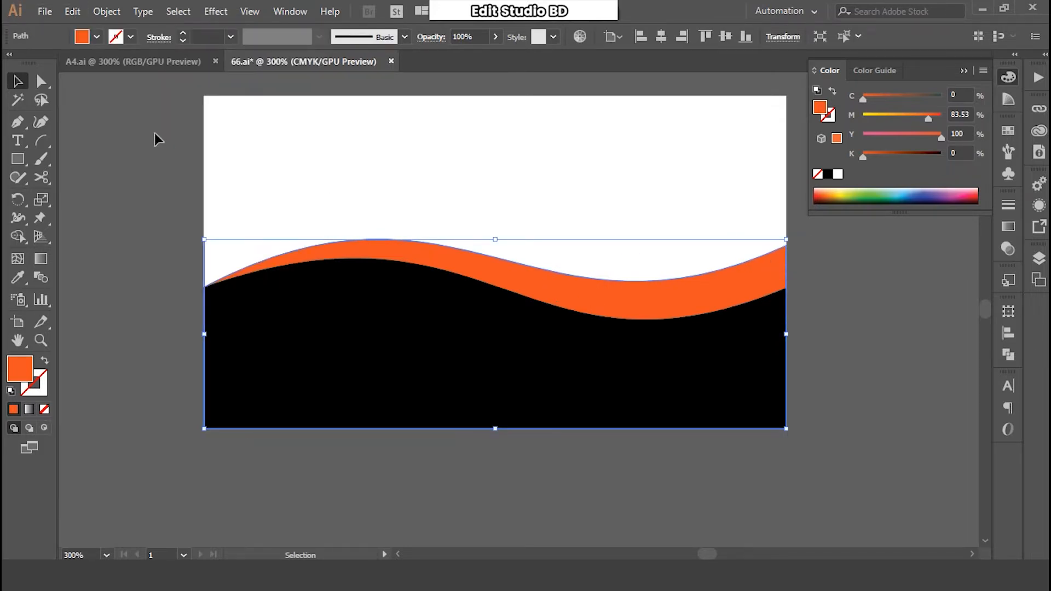
- Pull the duplicate's right anchor lower and adjust its curve handles within the orange band
key("a")
left_click_drag(786, 246, 812, 277)
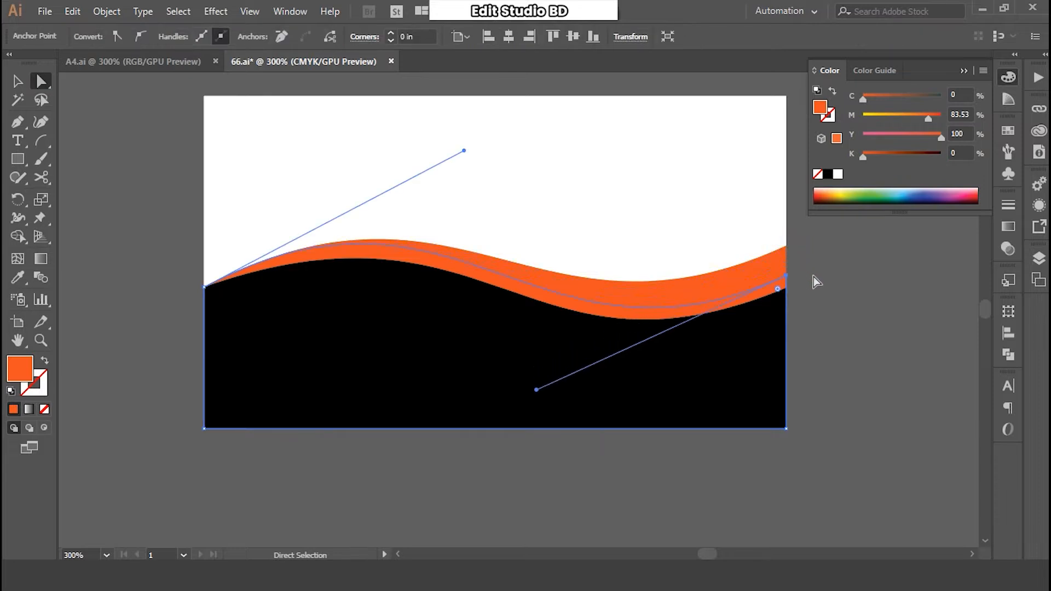
left_click_drag(464, 151, 471, 166)
left_click_drag(537, 382, 540, 384)
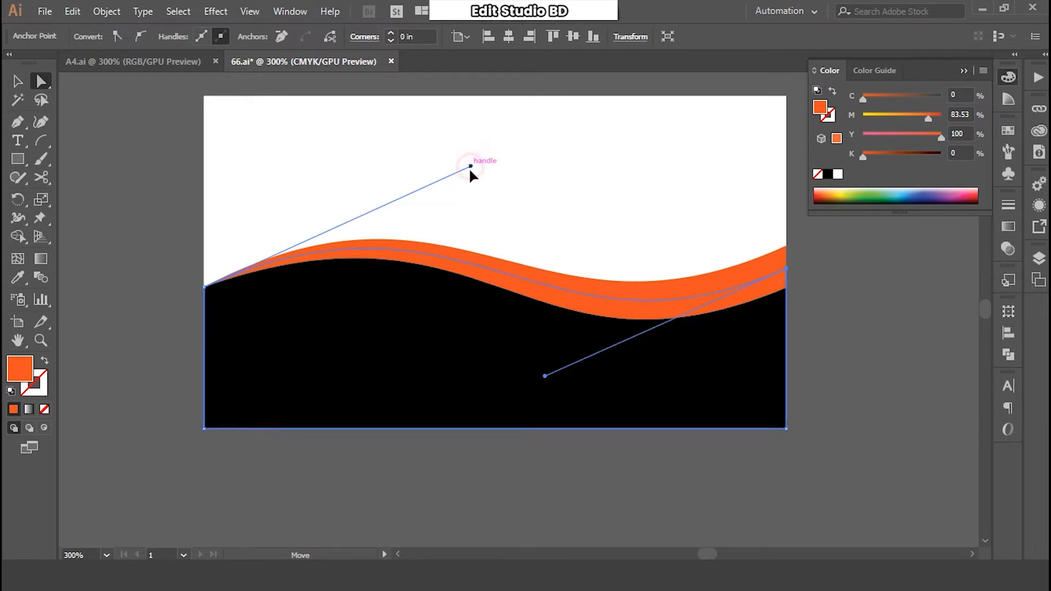
left_click(19, 83)
left_click(129, 159)
- Give the copied wave a gradient fill with a red CMYK right stop
left_click(659, 311)
left_click(28, 409)
double_click(963, 320)
left_click(959, 338)
left_click(870, 392)
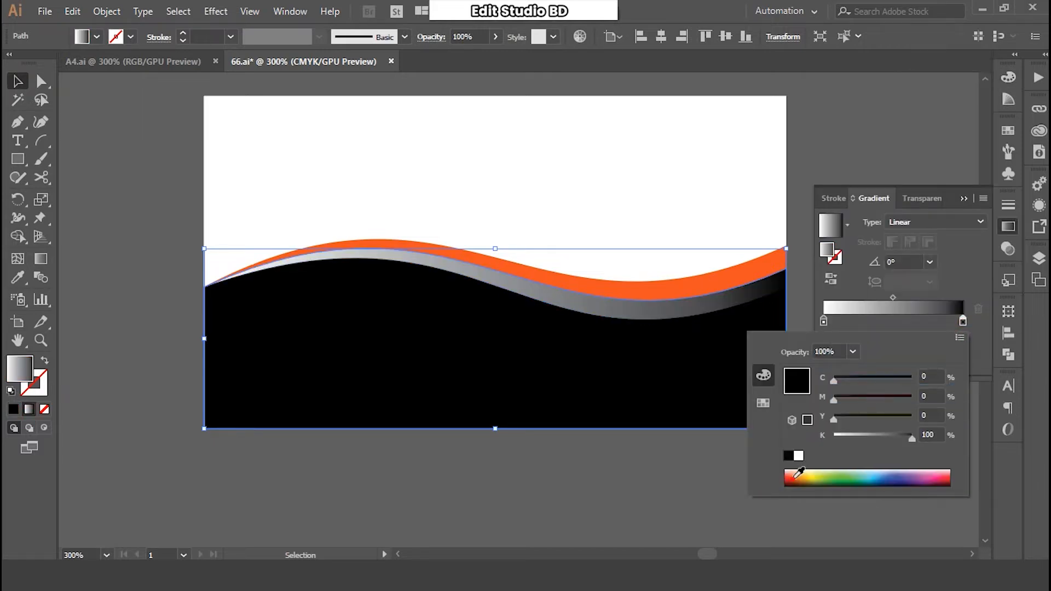
left_click(790, 472)
- Set the left gradient stop to a CMYK orange-yellow, making a yellow-to-red wave band
double_click(824, 320)
left_click(959, 338)
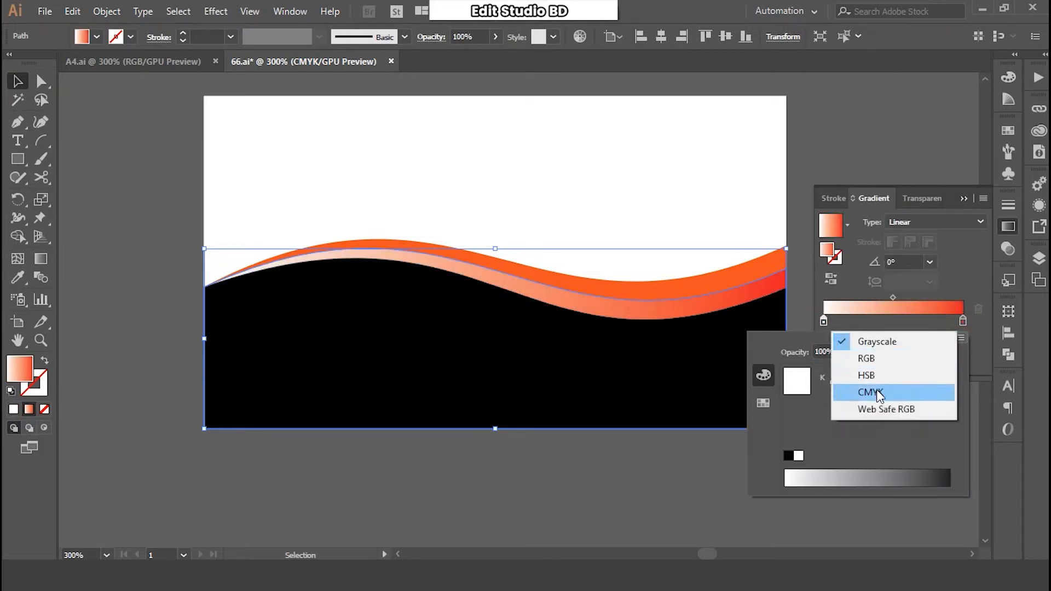
left_click(869, 392)
left_click(786, 478)
left_click(788, 480)
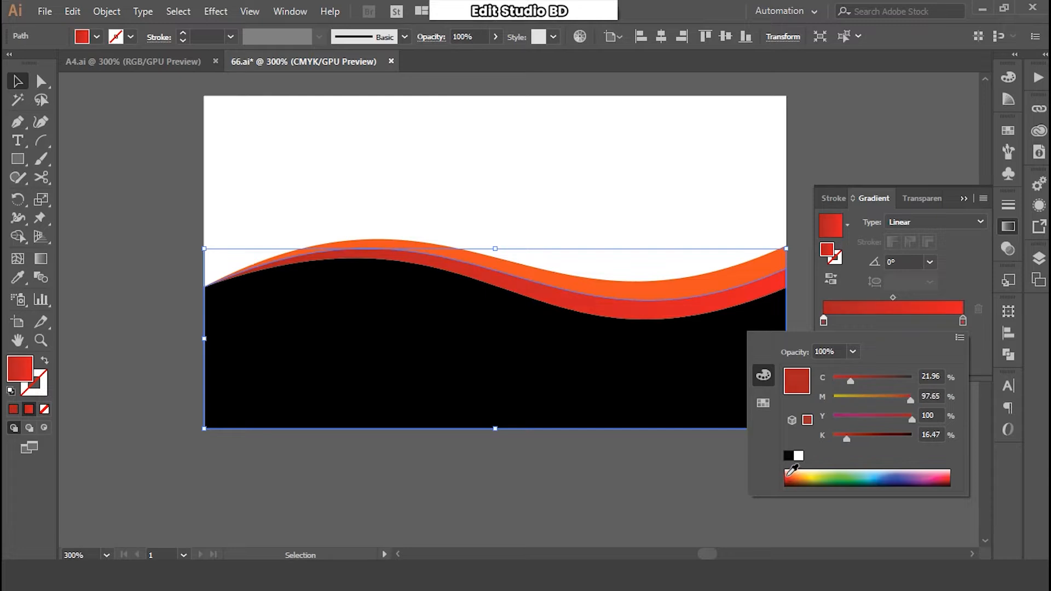
left_click(791, 469)
mouse_move(791, 468)
left_mouse_down()
mouse_move(802, 471)
mouse_move(794, 469)
left_mouse_up()
left_click(973, 257)
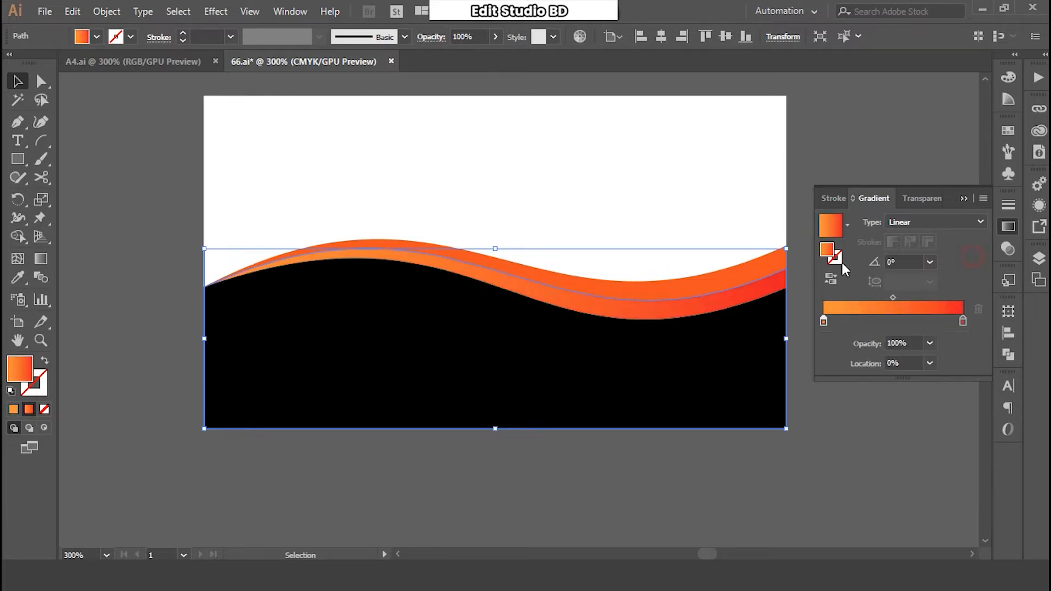
left_click(916, 220)
left_click(908, 243)
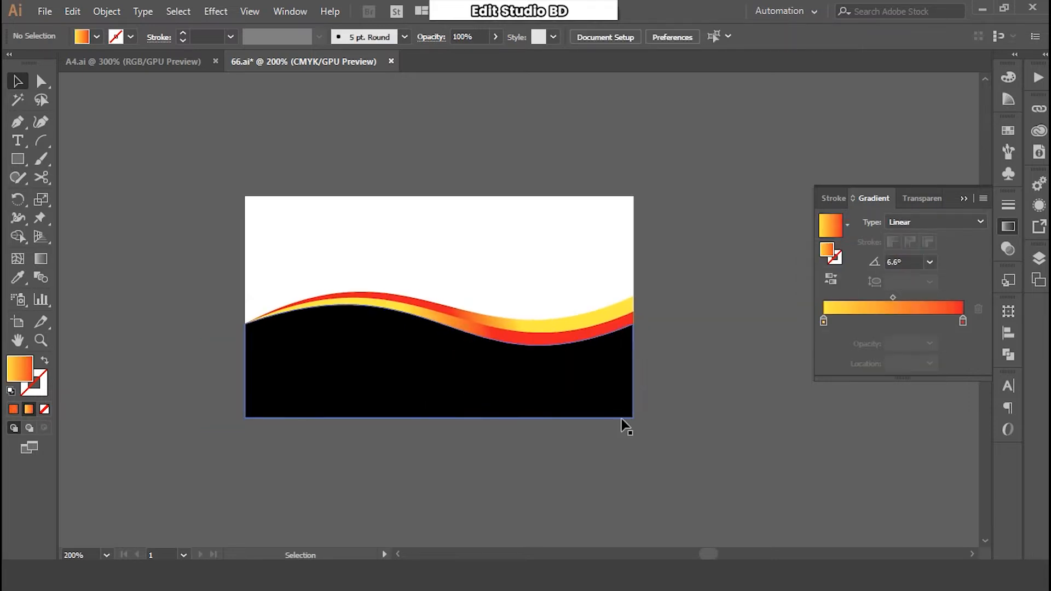
- Unlock all objects, including the locked card rectangle
left_click_drag(205, 166, 202, 163)
left_click(104, 13)
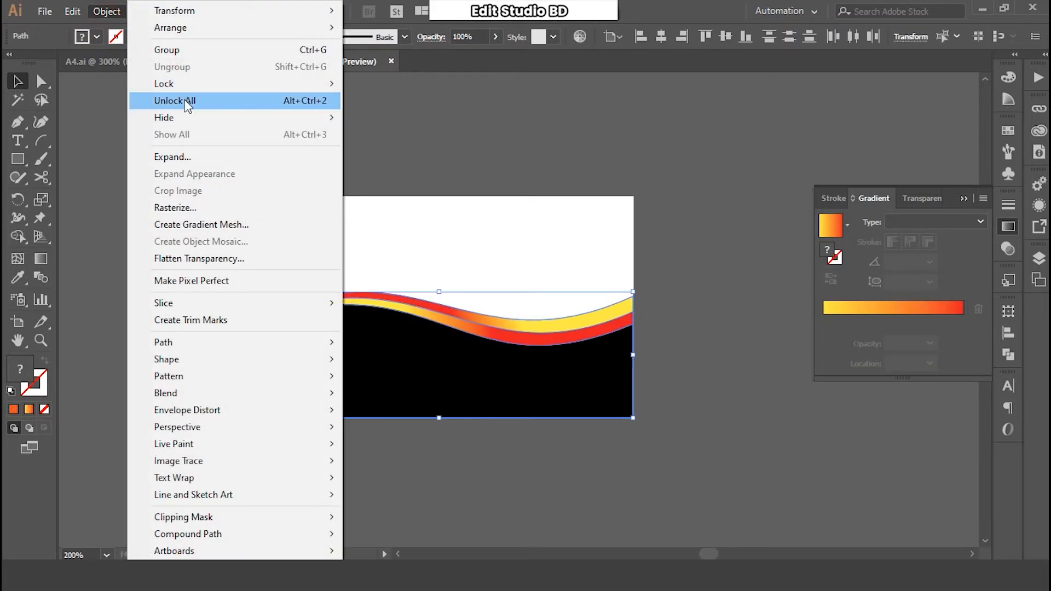
left_click(186, 102)
left_click(706, 170)
left_click(963, 198)
- Duplicate the whole card artwork onto the second artboard to the right
scroll(556, 290, "down", 1)
left_click_drag(514, 351, 494, 320)
left_click_drag(671, 387, 297, 173)
left_click_drag(448, 230, 796, 230)
left_click(621, 213)
scroll(556, 207, "up", 2)
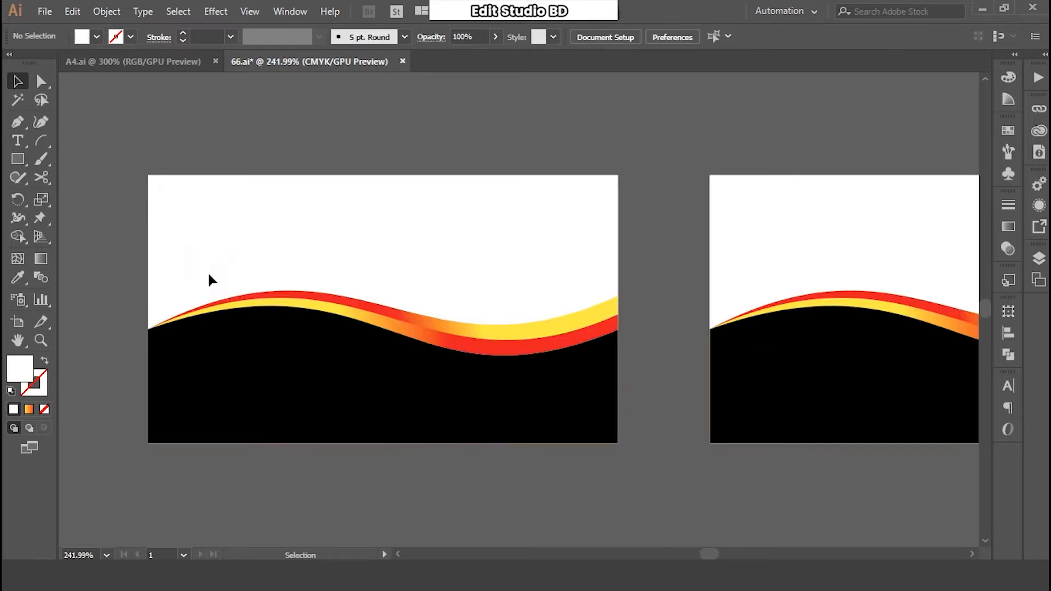
left_click_drag(304, 346, 336, 366)
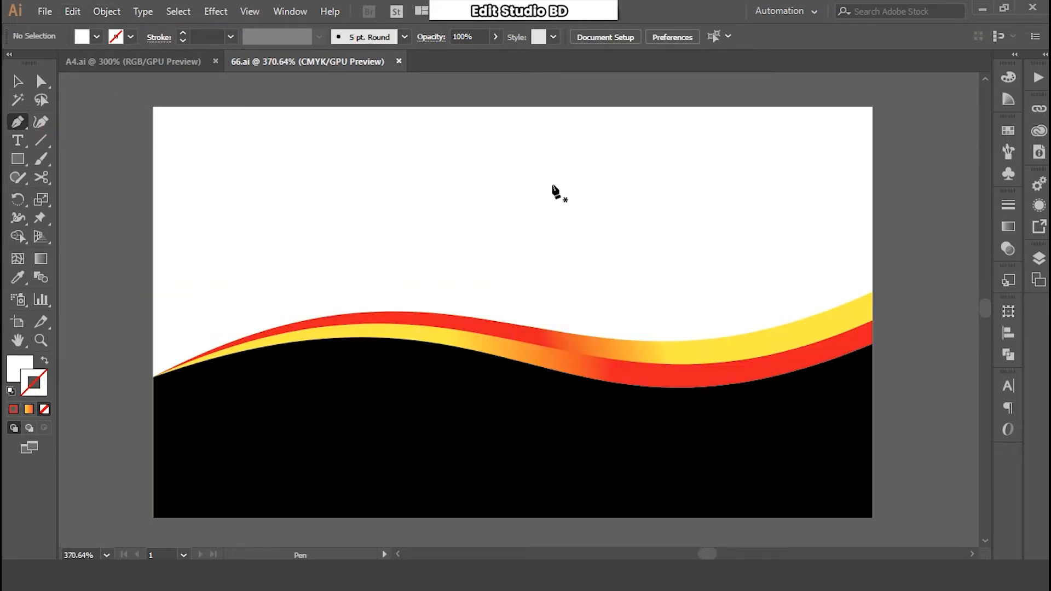
- Draw a closed Pen path from the card's top edge along the wave to the top-right corner
left_click(513, 106)
left_click_drag(557, 331, 624, 417)
left_click(557, 332)
left_click(670, 398)
left_click(796, 386)
left_click(835, 372)
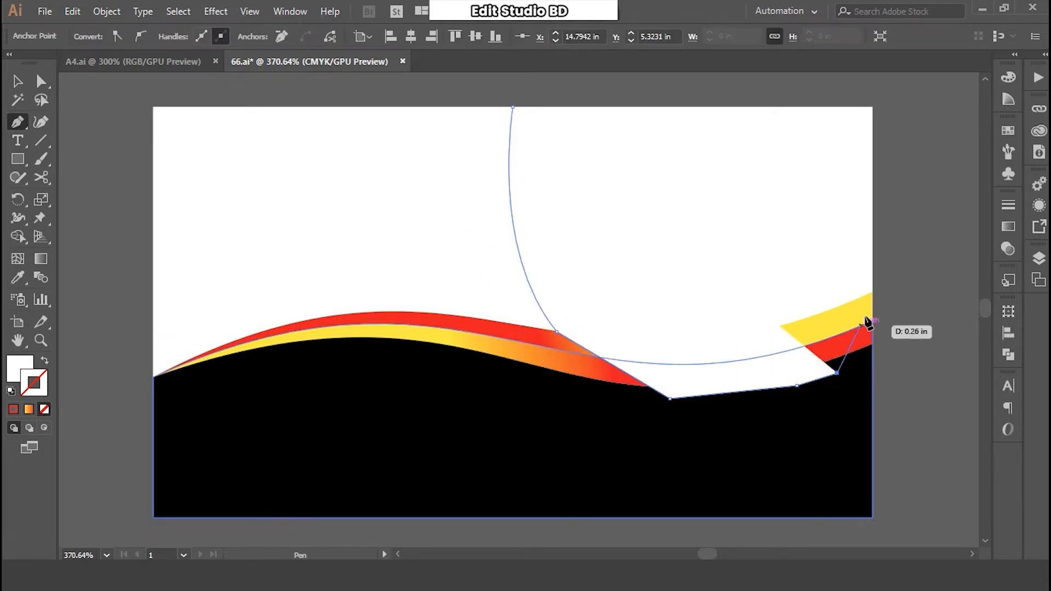
left_click(872, 321)
left_click(872, 107)
left_click(518, 108)
- Fill the new pen-drawn shape green and deselect it
double_click(20, 367)
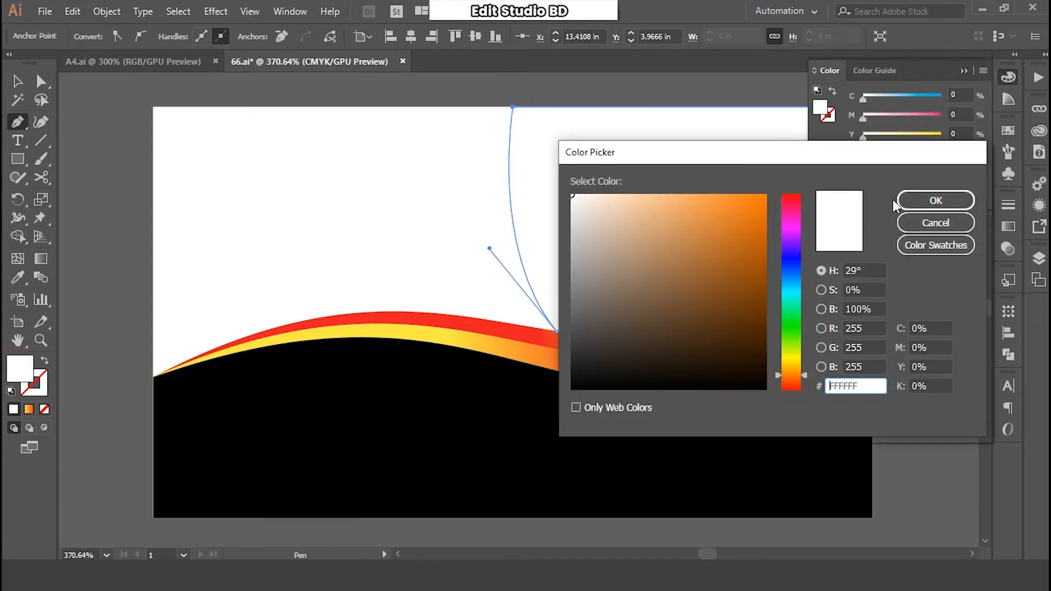
left_click(903, 201)
left_click(873, 191)
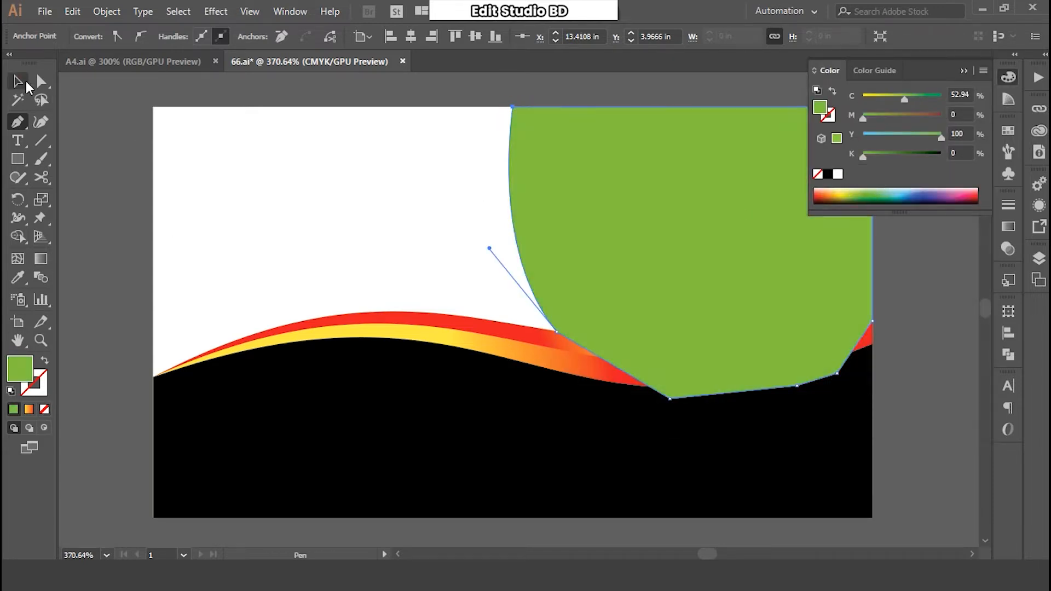
left_click(26, 85)
left_click(106, 132)
- Eyedropper the black fill onto the green shape, then reselect the now-black shape
left_click_drag(679, 296, 605, 308)
left_click(635, 288)
left_click(18, 282)
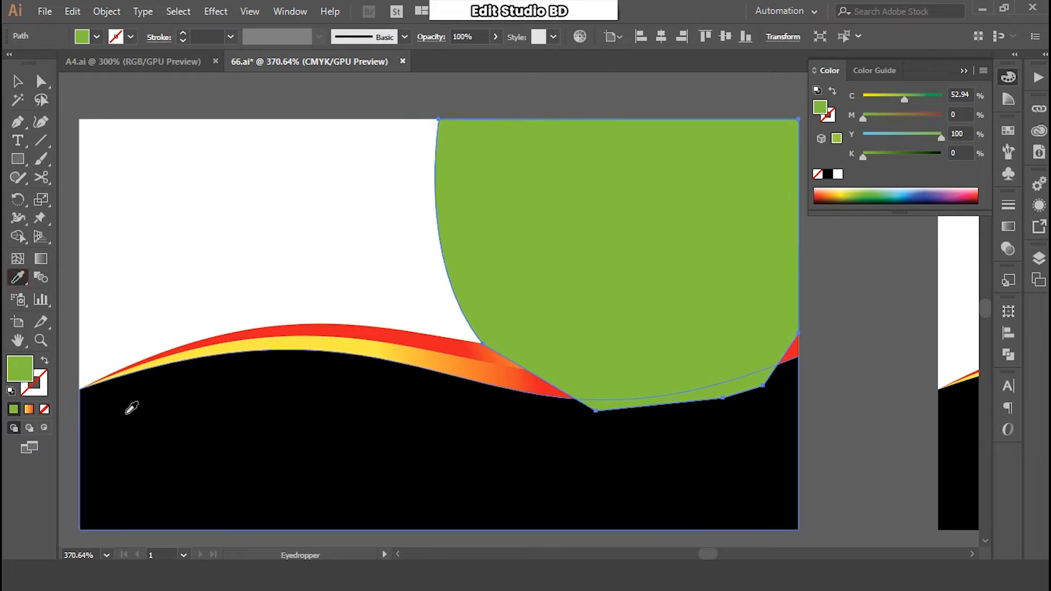
left_click(131, 408)
left_click(17, 81)
left_click(284, 219)
left_click(494, 216)
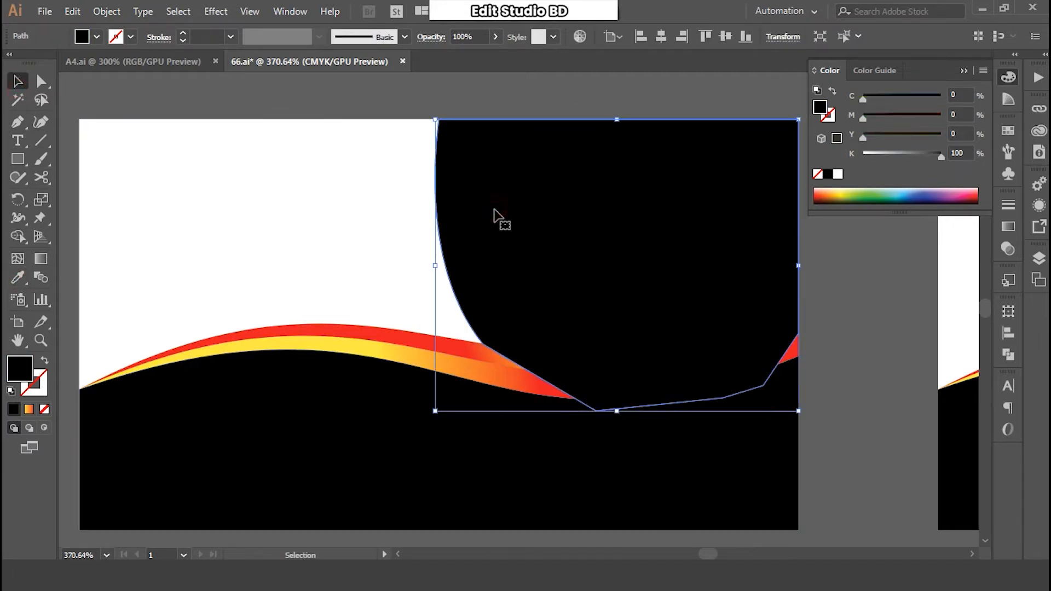
- Send the black shape backward three times so it sits behind the red-and-yellow swoosh
right_click(495, 210)
mouse_move(659, 449)
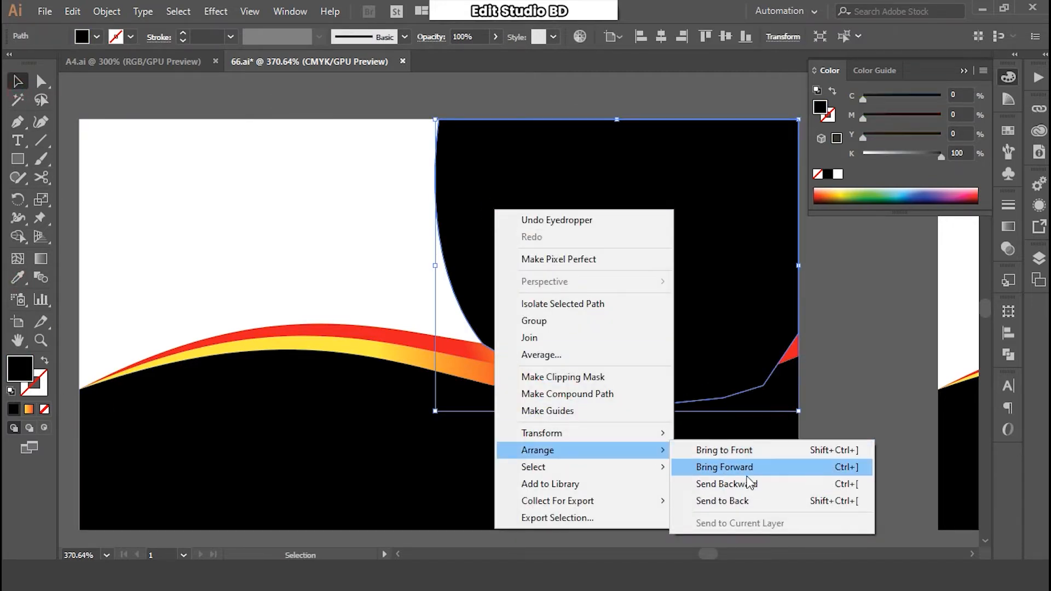
left_click(747, 483)
right_click(604, 239)
mouse_move(688, 480)
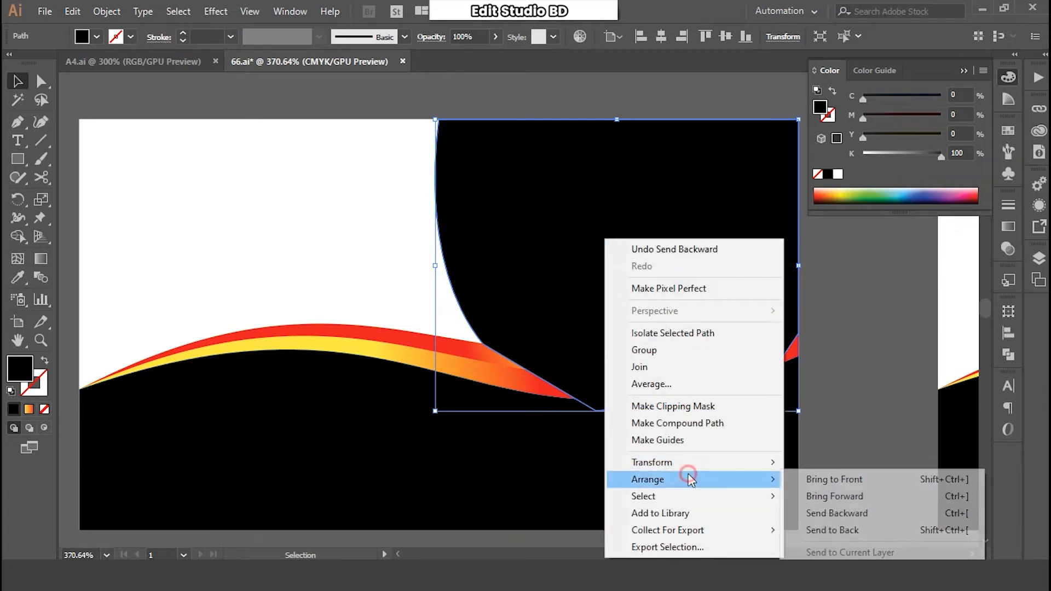
left_click(836, 513)
right_click(596, 241)
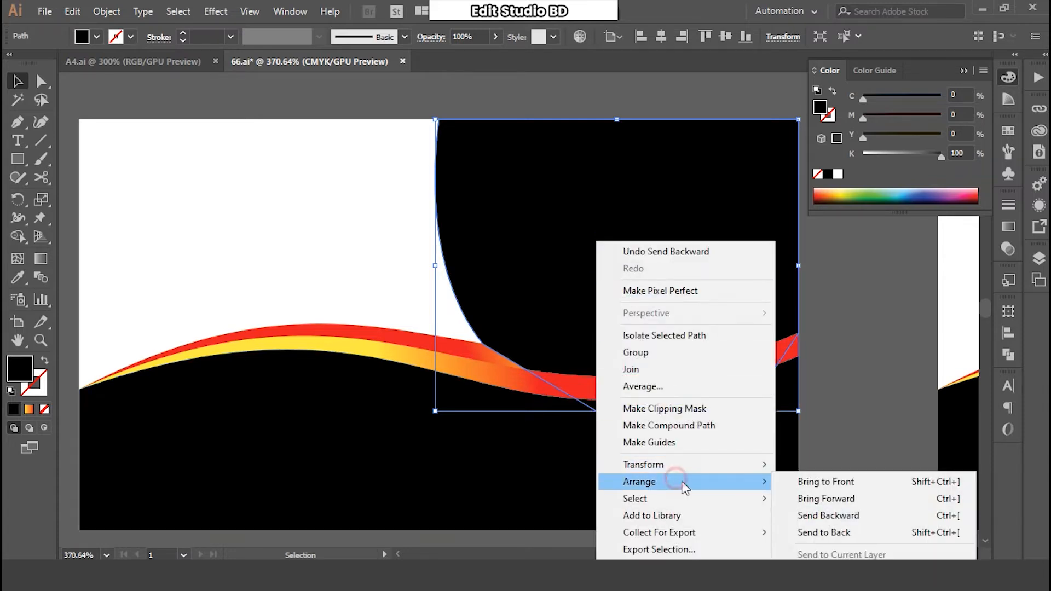
left_click(827, 515)
left_click(845, 387)
- Copy the black shape, paste it in place, and fill the copy red-orange
left_click(668, 299)
left_click(73, 11)
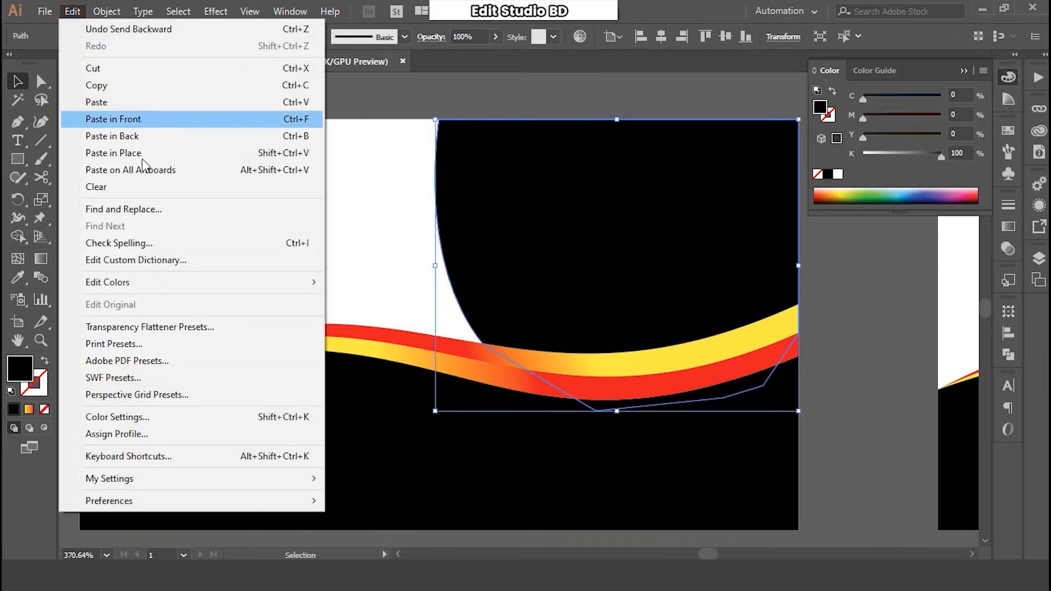
left_click(103, 87)
left_click(73, 11)
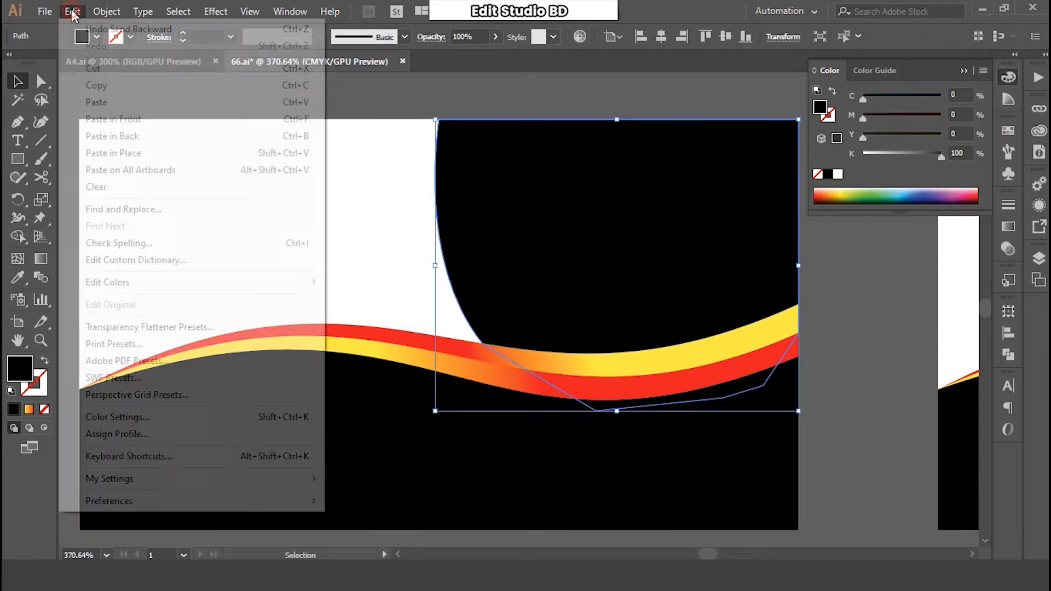
left_click(142, 150)
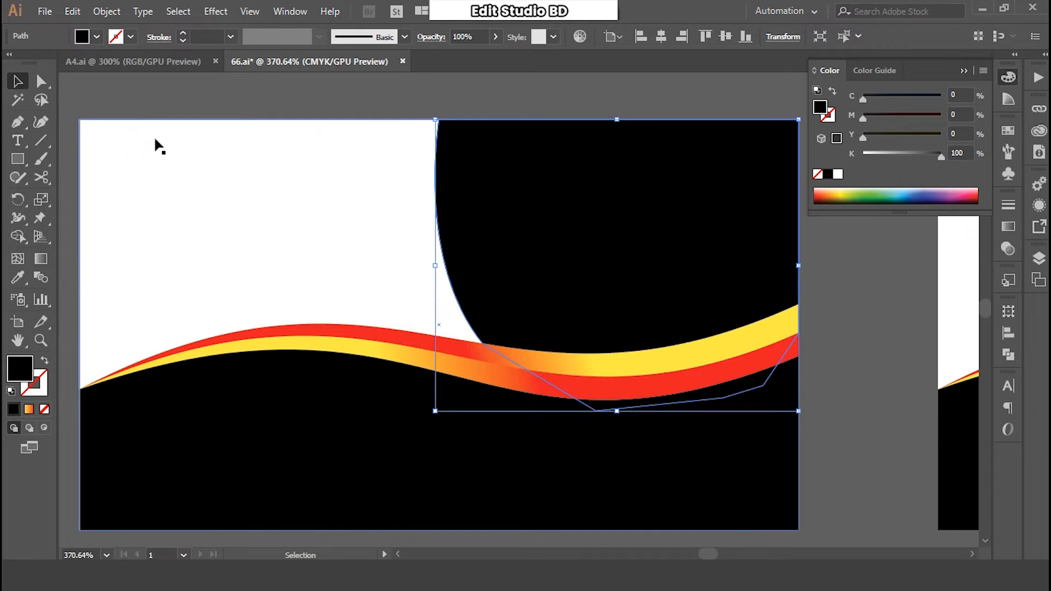
key("a")
left_click(837, 195)
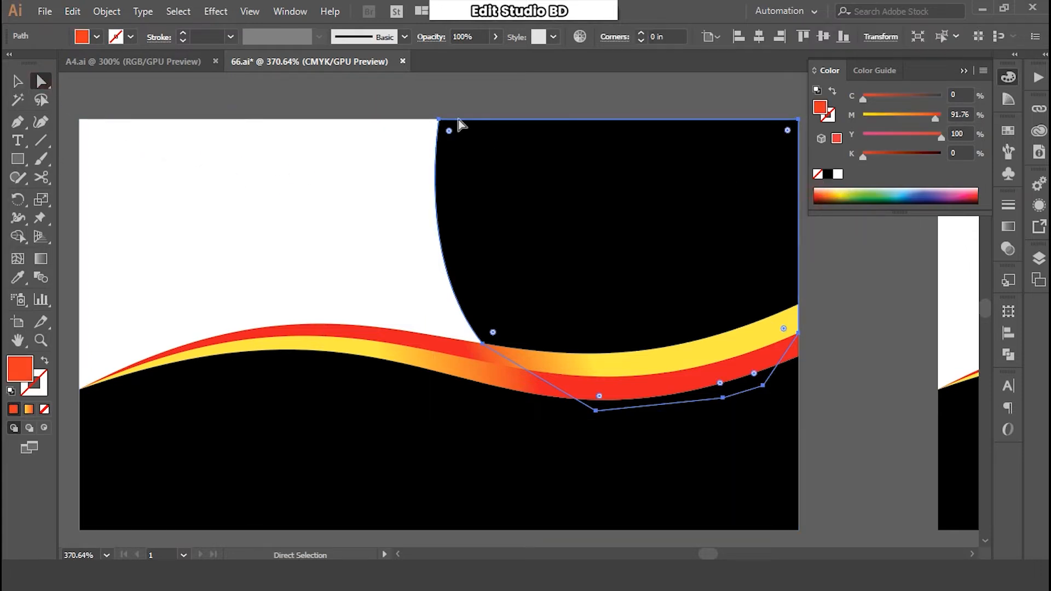
- Nudge the red-orange copy's top anchor left and reshape its left curve into a thin stripe
left_click(438, 121)
key("Left")
key("Left")
key("Left")
key("Left")
key("Left")
key("Left")
key("Left")
key("Left")
key("Left")
key("Left")
key("Left")
key("Left")
key("Left")
key("Left")
key("Left")
key("Left")
key("Left")
key("Left")
key("Left")
key("Left")
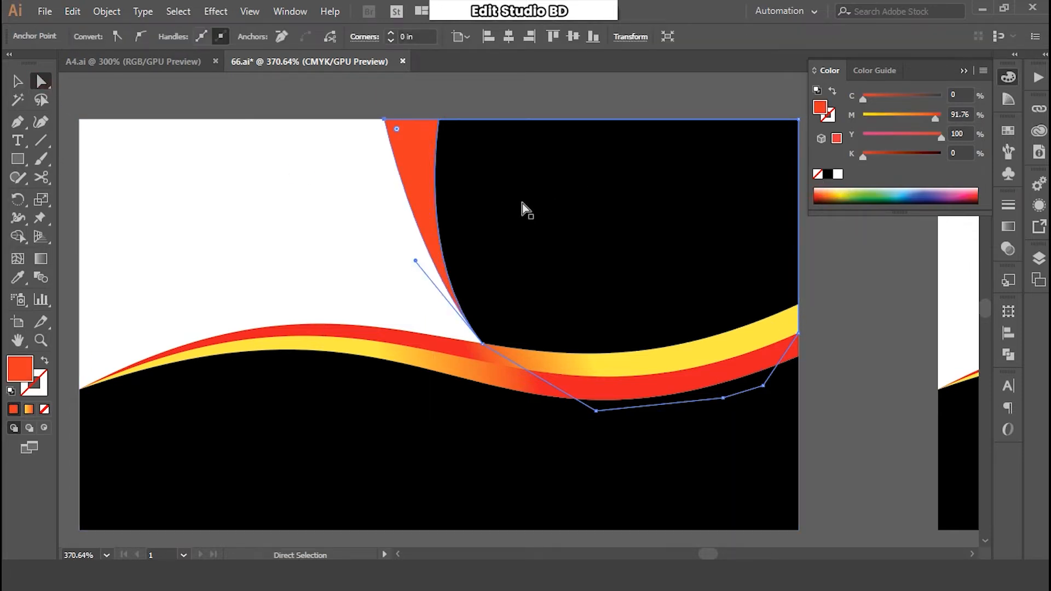
left_click_drag(415, 261, 372, 296)
left_click(17, 82)
left_click(277, 96)
- Zoom back onto the front card and select the black shape's top-left anchor point
key("ctrl+minus")
key("ctrl+minus")
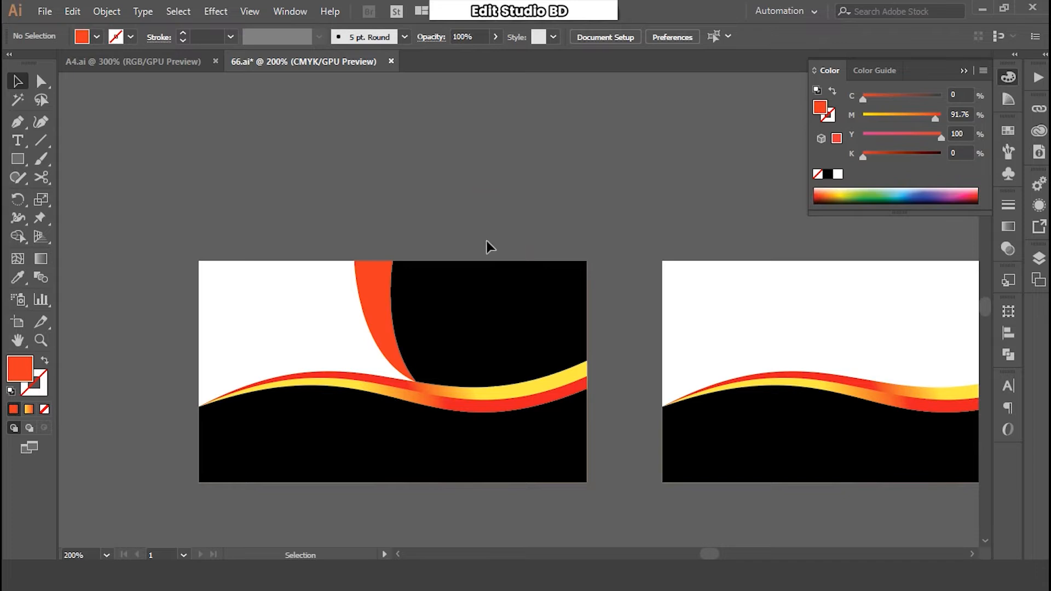
left_click(445, 266, "ctrl")
left_click(445, 265, "ctrl")
left_click_drag(483, 309, 386, 92)
left_click(430, 149)
left_click(41, 82)
left_click(422, 145)
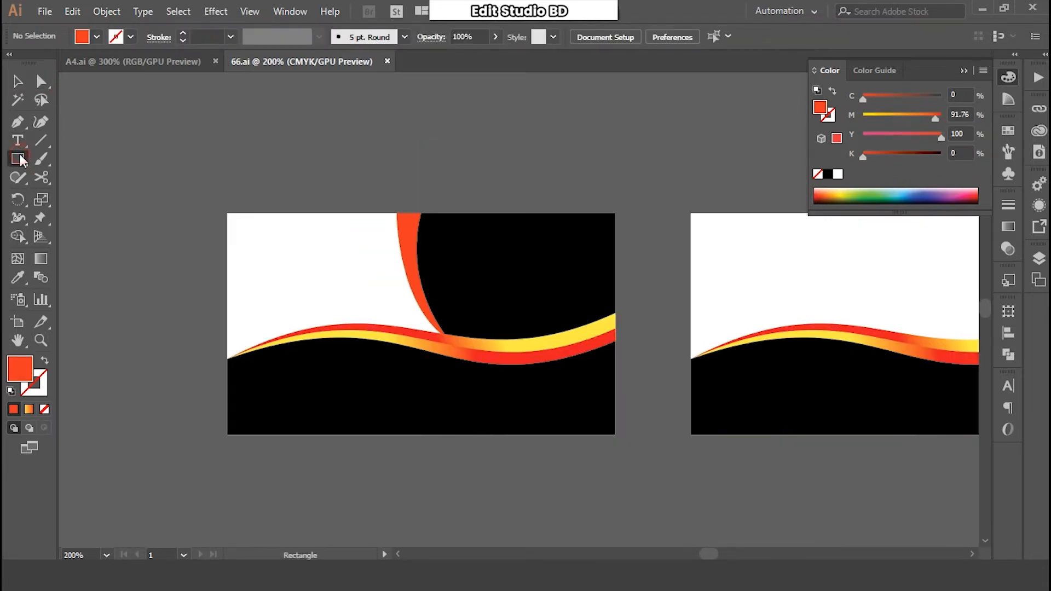
- Draw a small square outline with no fill and a 6 pt stroke
left_click_drag(296, 249, 343, 298)
left_click_drag(348, 300, 357, 309)
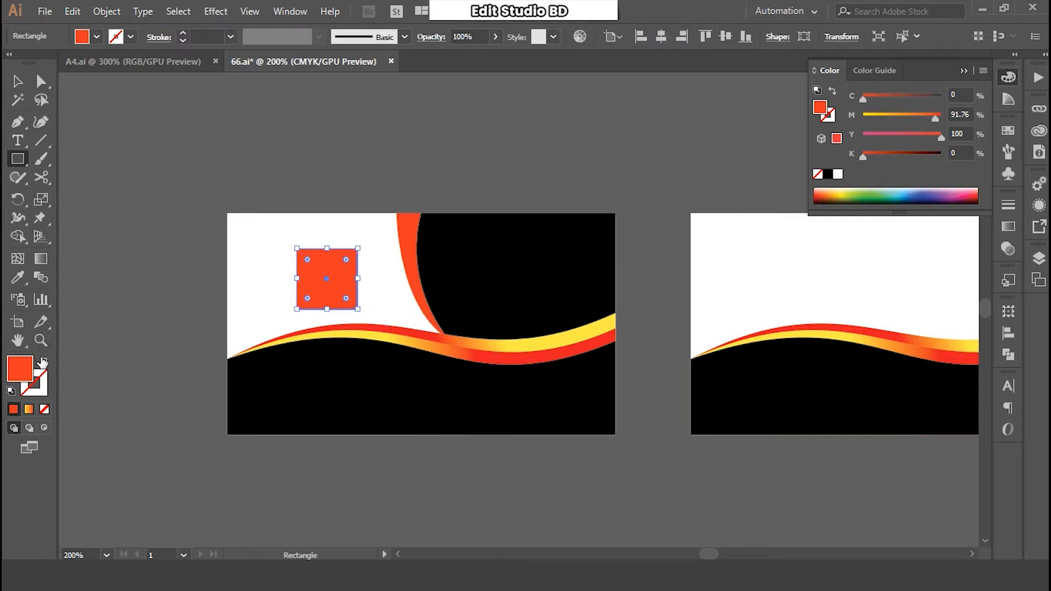
left_click(45, 361)
left_click(184, 33)
left_click(183, 33)
left_click(184, 33)
left_click(184, 33)
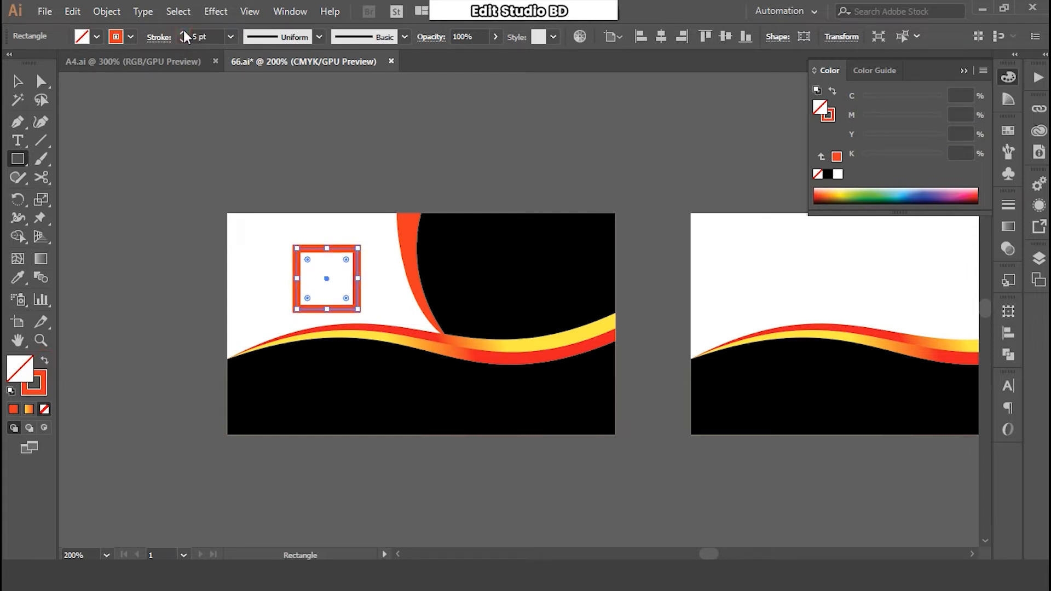
left_click(184, 33)
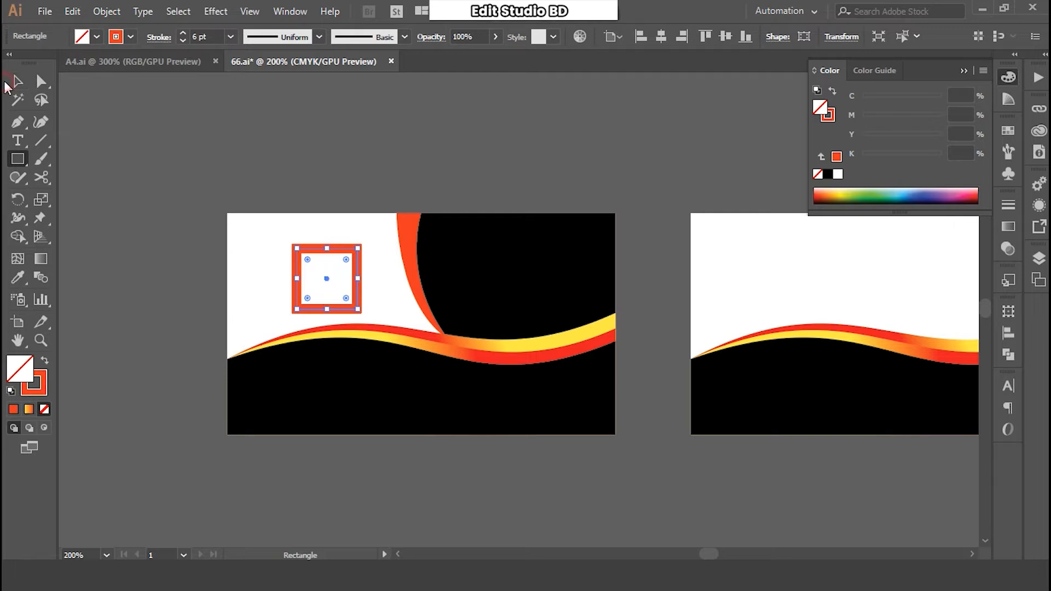
- Rotate the square 45° into a diamond, nudge it left, and round its corners
left_click(17, 82)
left_click(159, 126)
left_click(335, 249)
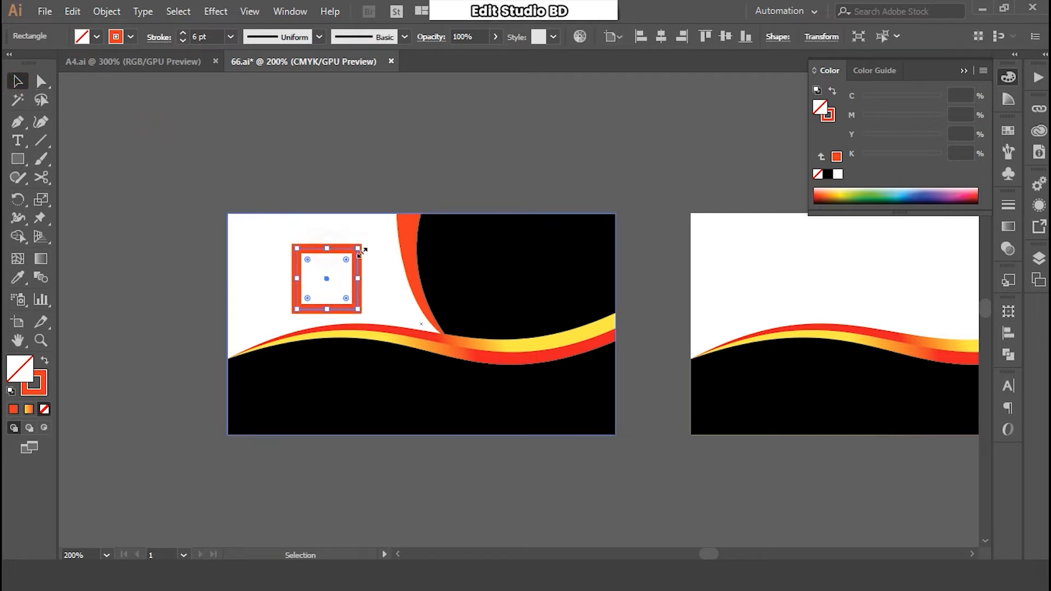
left_click_drag(366, 244, 383, 285)
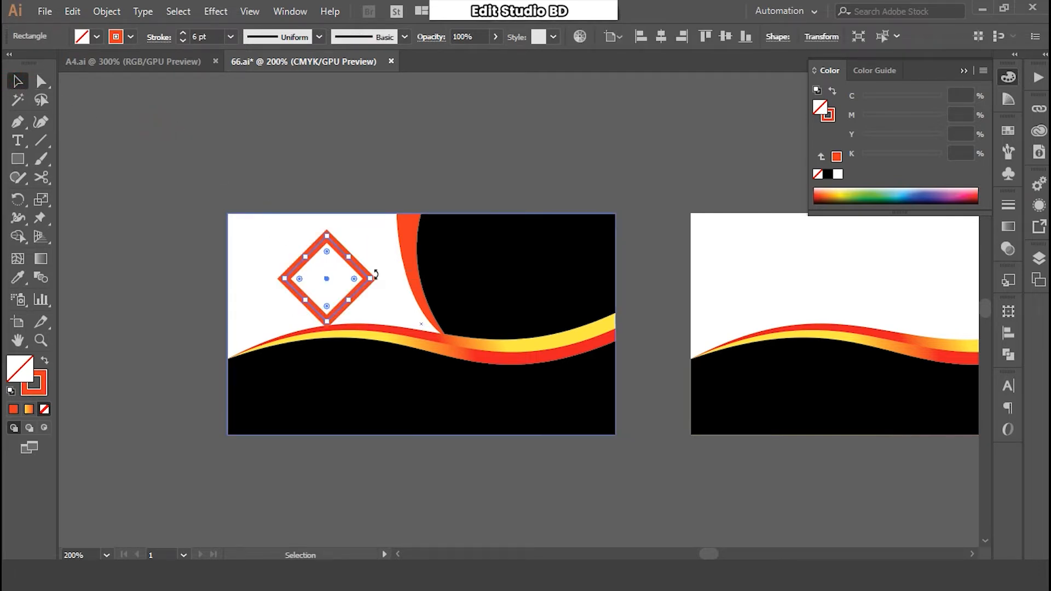
key("Left")
key("Left")
key("Left")
key("Left")
key("Left")
key("Left")
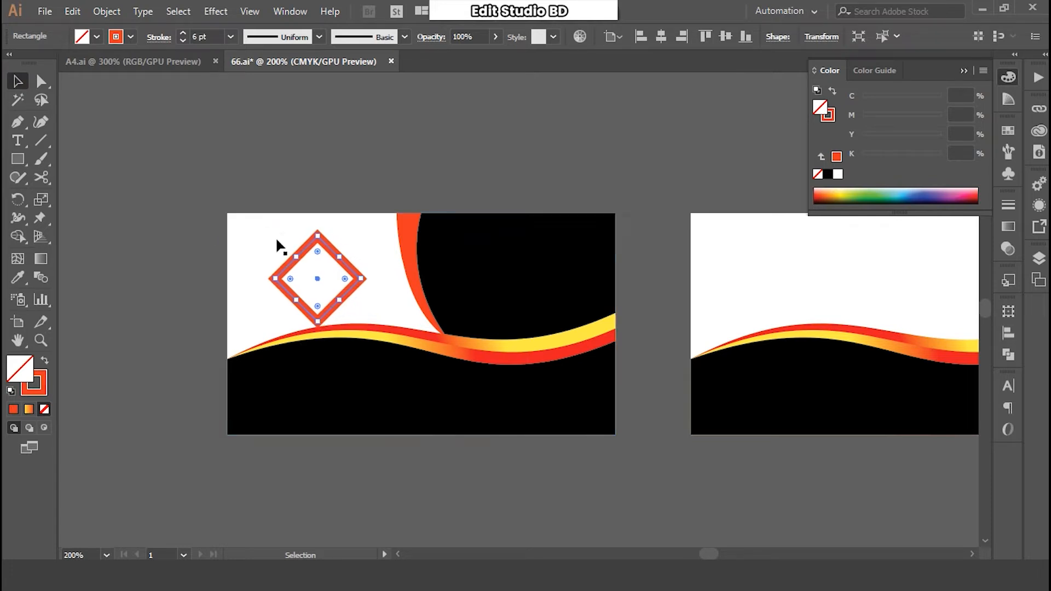
left_click_drag(317, 254, 320, 266)
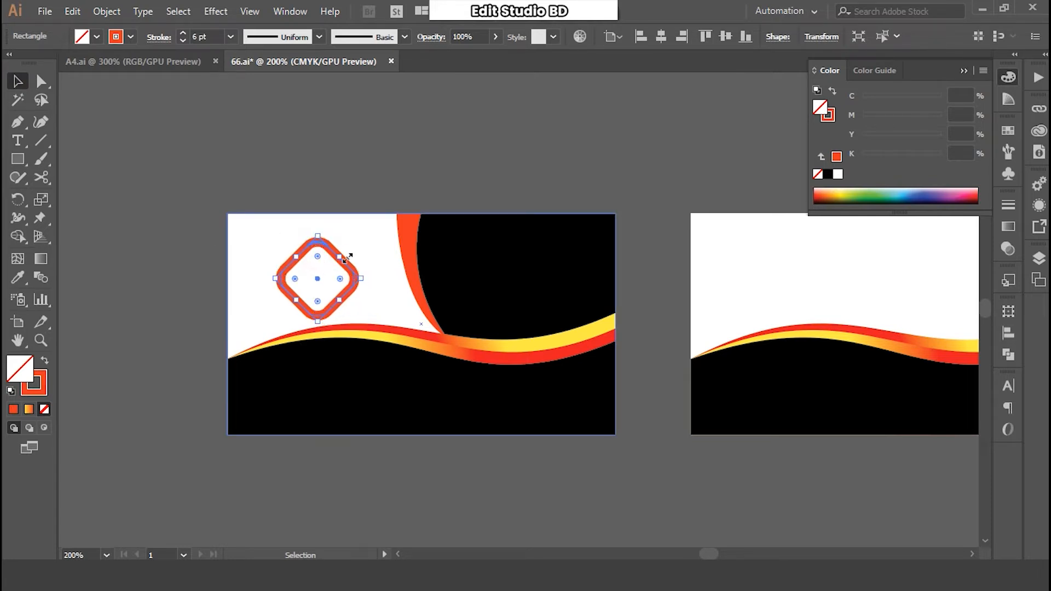
- Nudge the rounded diamond slightly down and deselect it
left_click(368, 216)
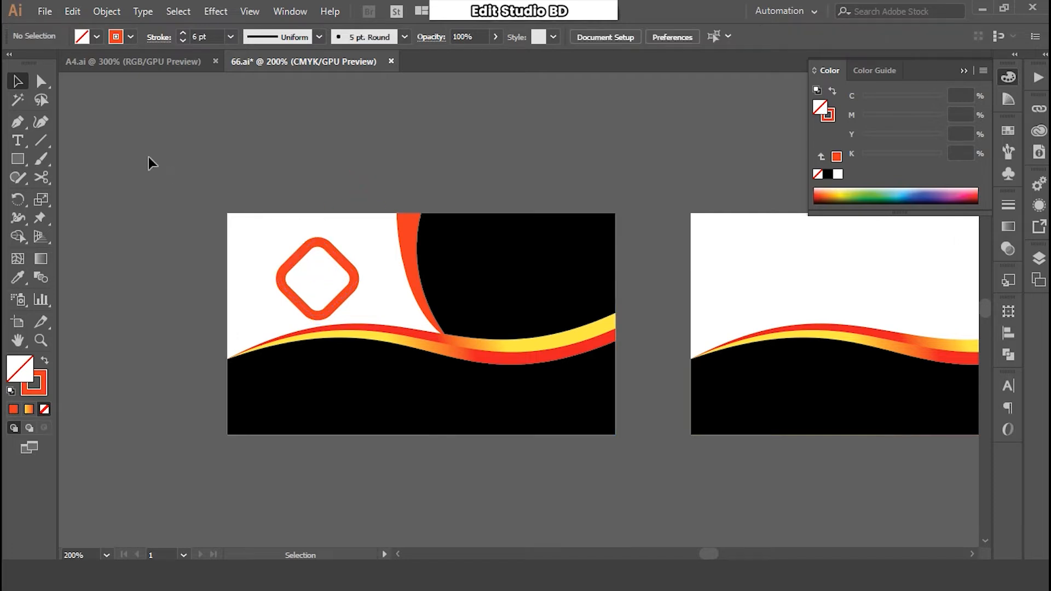
left_click(311, 248)
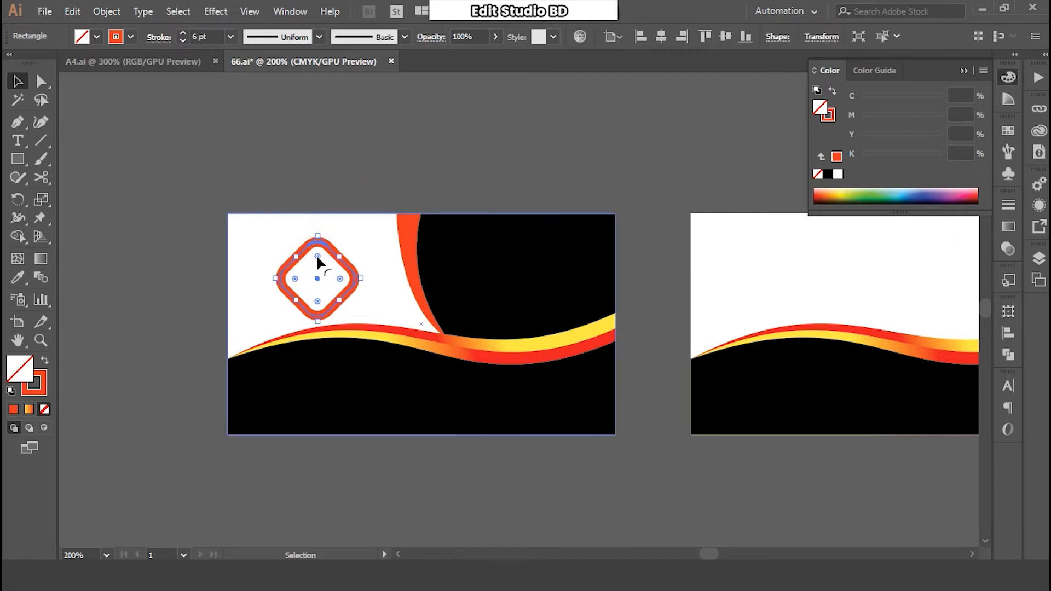
left_click_drag(318, 261, 318, 264)
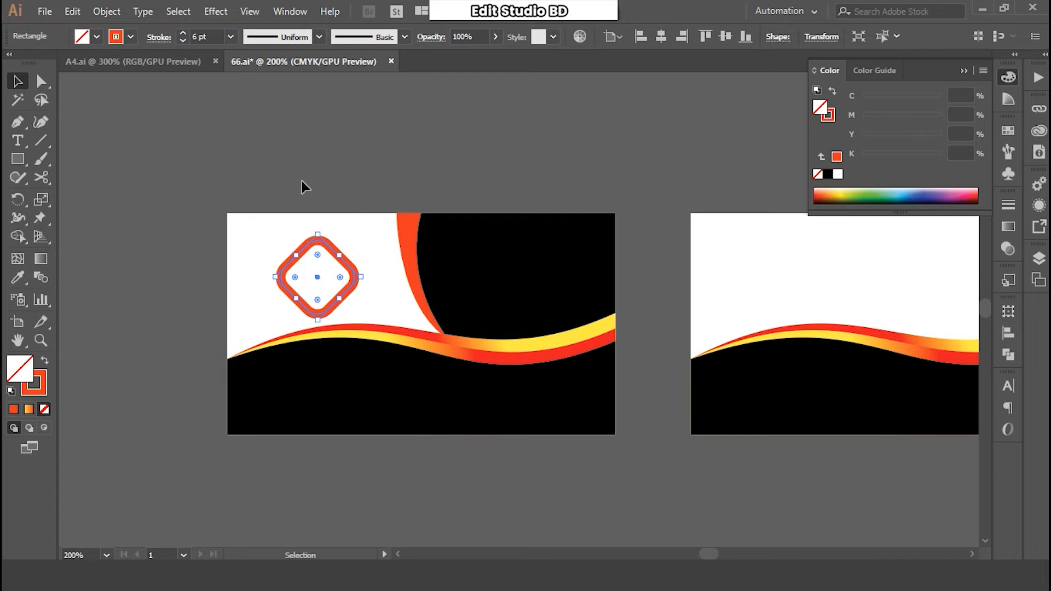
left_click(216, 163)
left_click(41, 140)
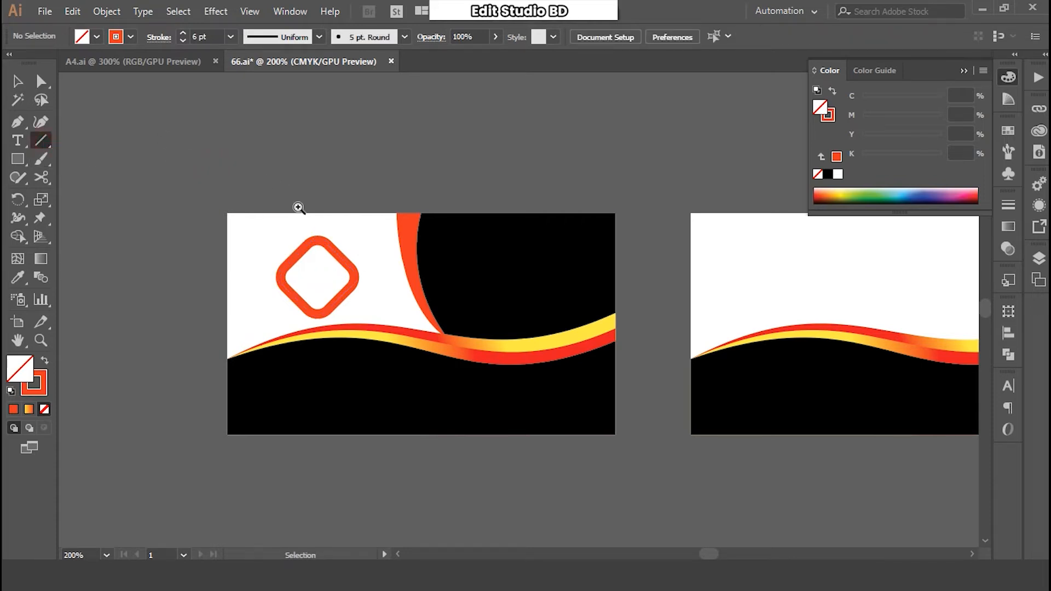
- Draw a short line inside the diamond and bend it into an upward arc
left_click(298, 208, "ctrl")
left_click_drag(424, 287, 316, 142)
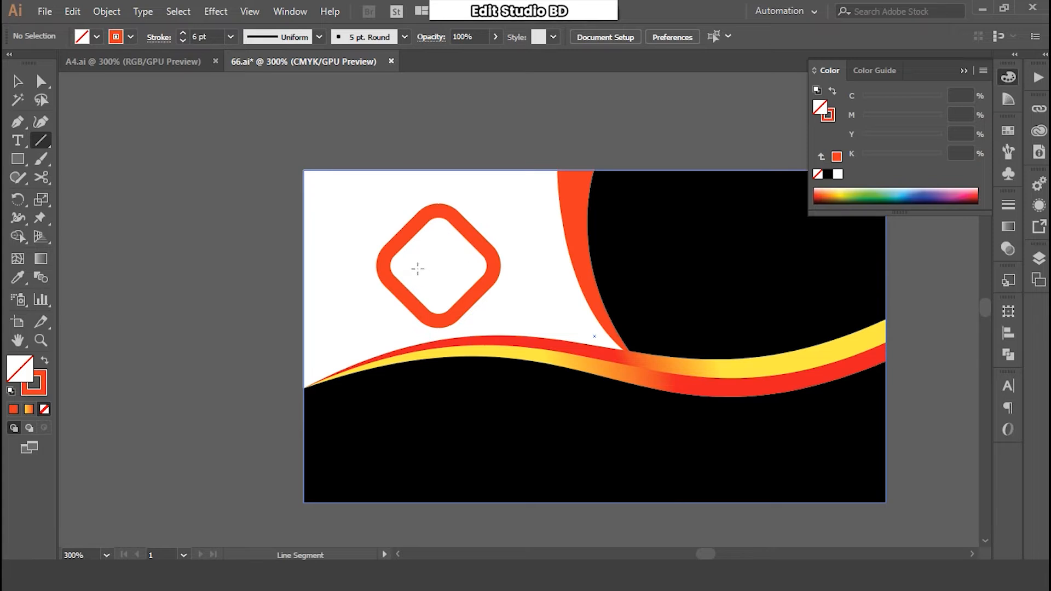
left_click_drag(435, 266, 459, 265)
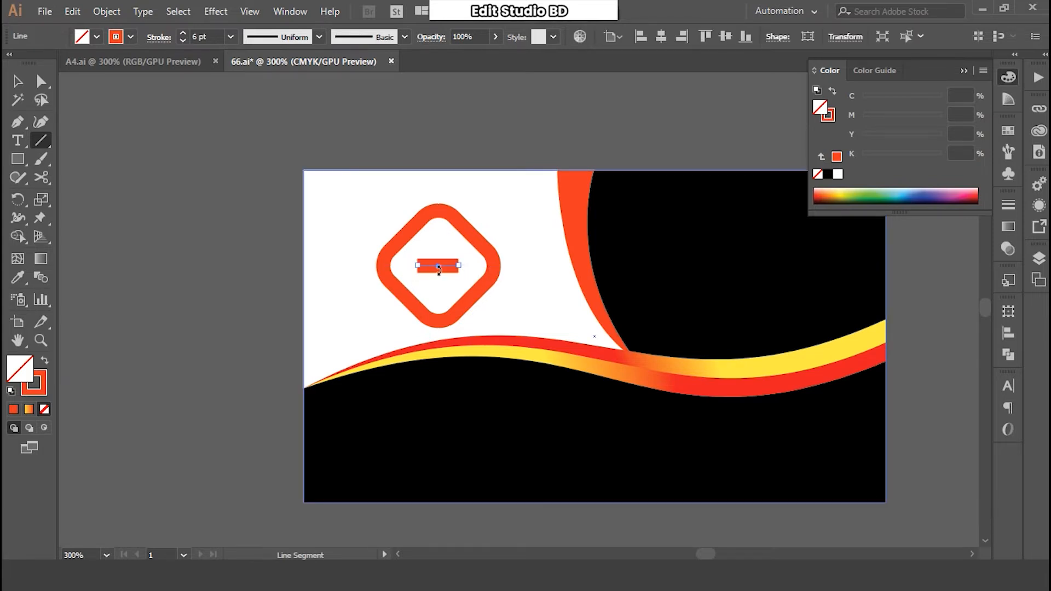
left_click_drag(18, 121, 59, 177)
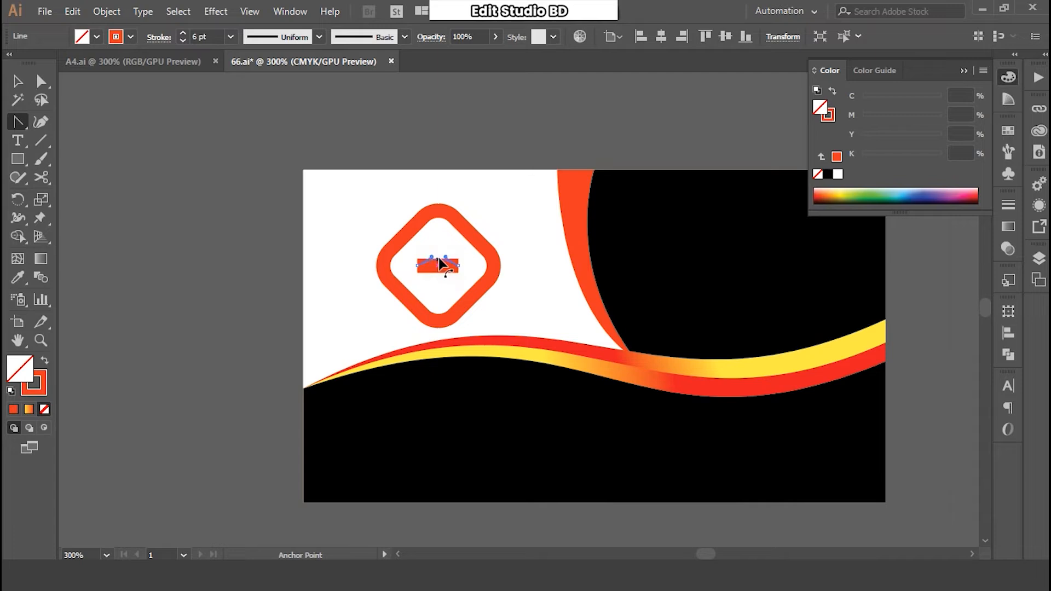
left_click_drag(441, 264, 439, 263)
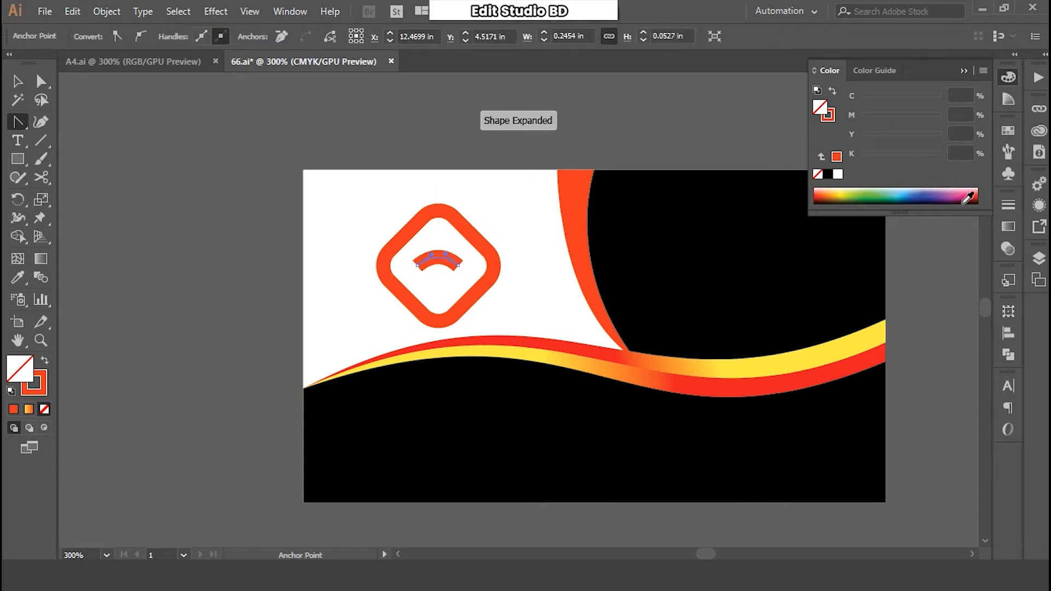
- Give the arc round caps in the Stroke panel and deselect it
left_click(1008, 249)
left_click(837, 199)
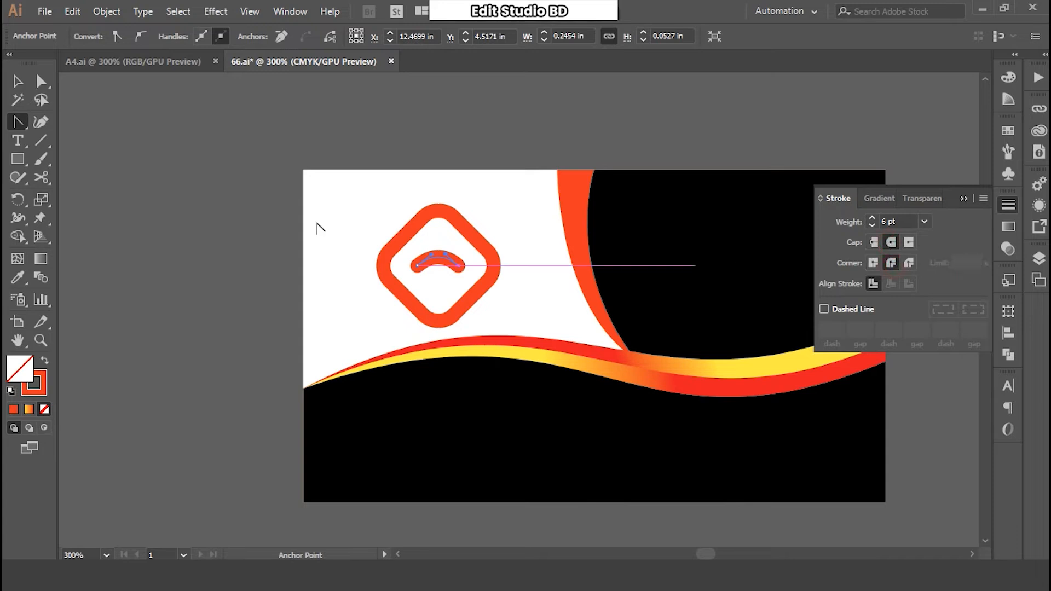
key("v")
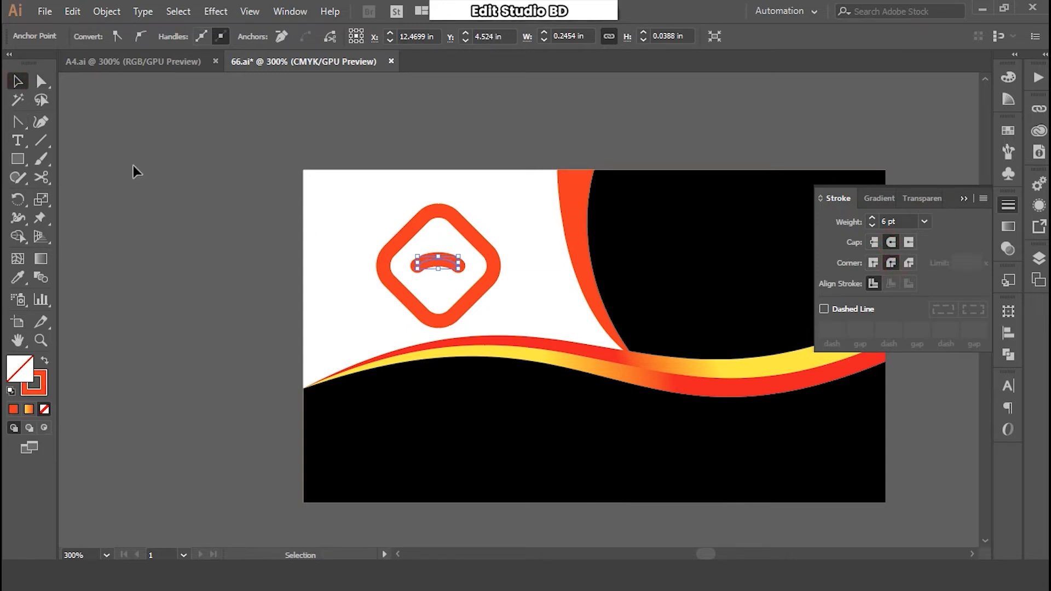
left_click(233, 206)
left_click(454, 267)
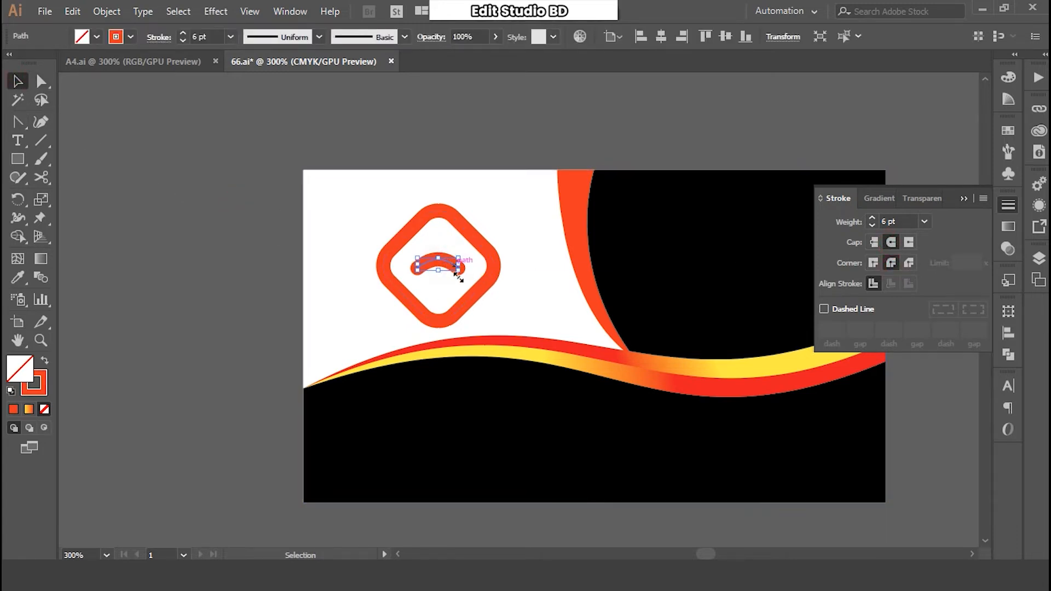
left_click(280, 237)
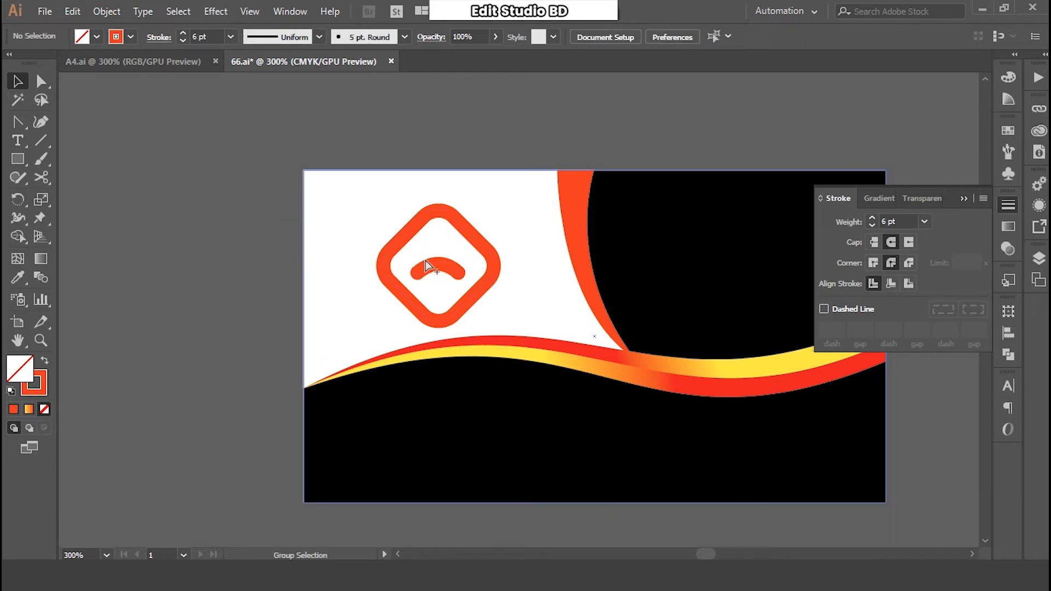
left_click_drag(626, 276, 432, 263)
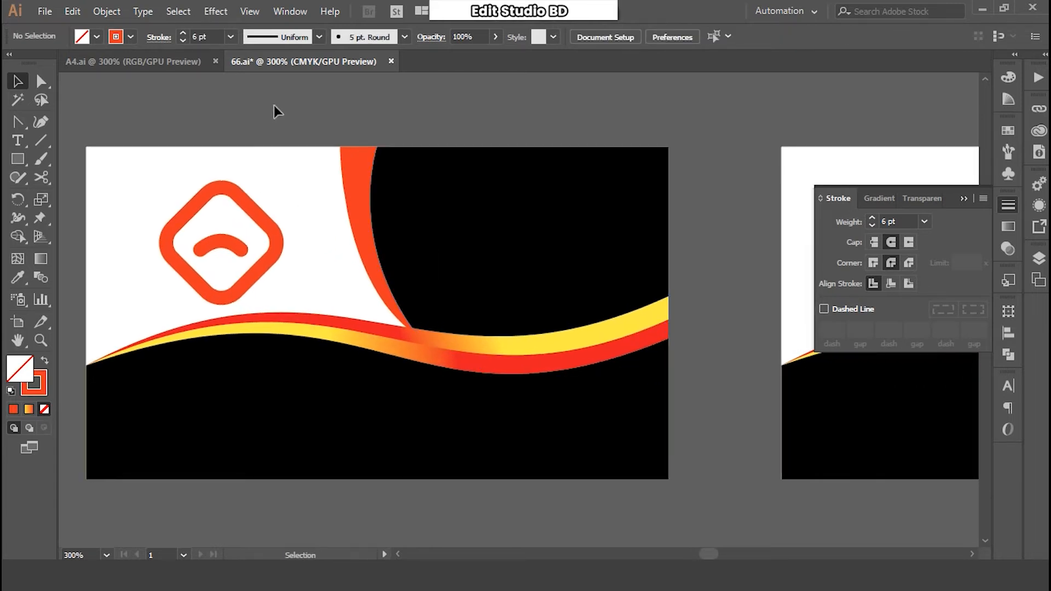
- Place a text line on the black area in Poppins SemiBold with a white fill
left_click(17, 140)
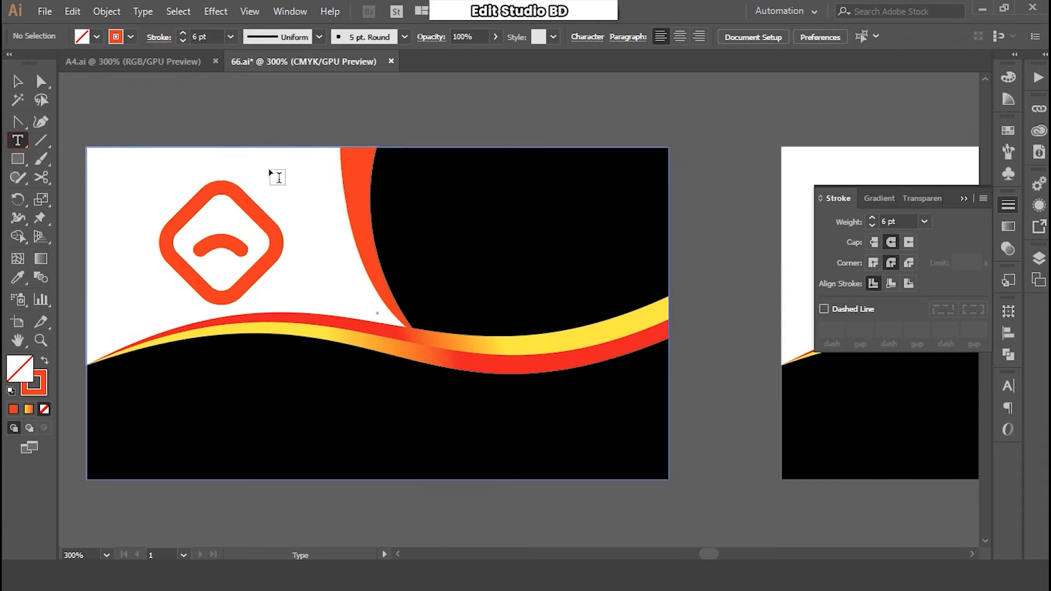
left_click(433, 197)
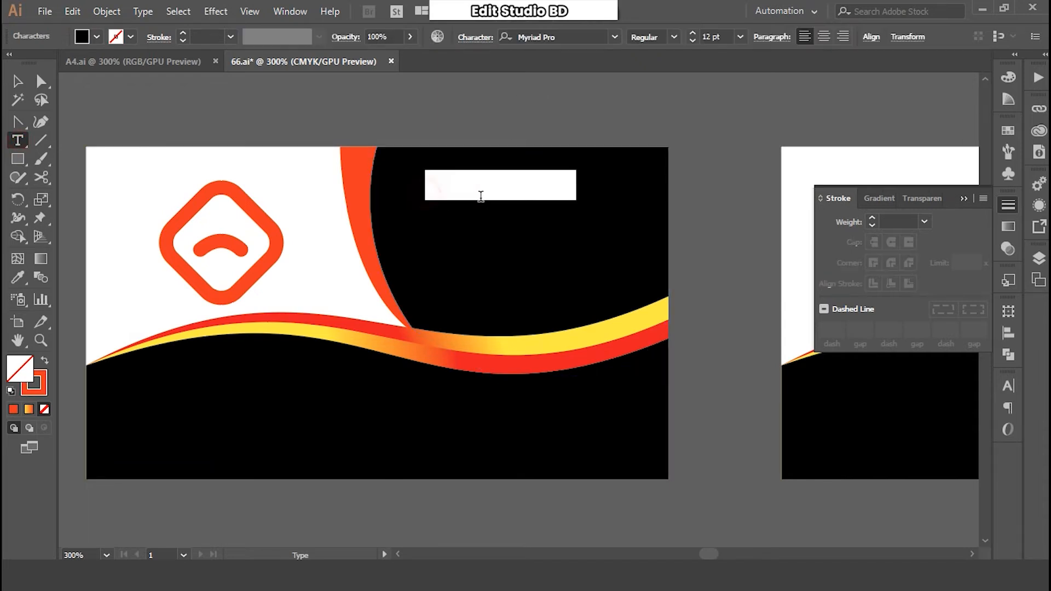
left_click(593, 36)
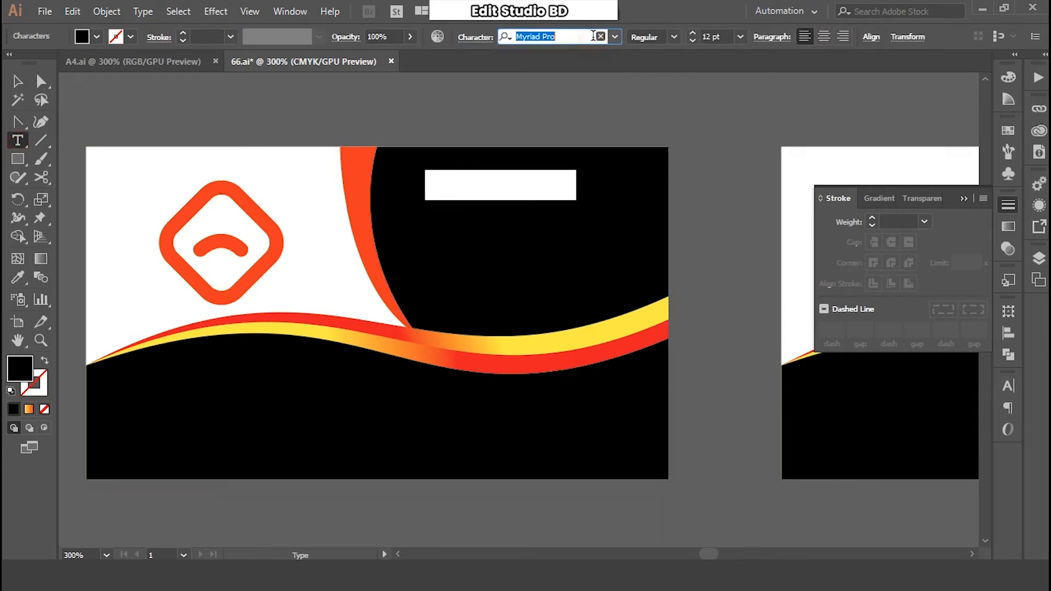
type("pop")
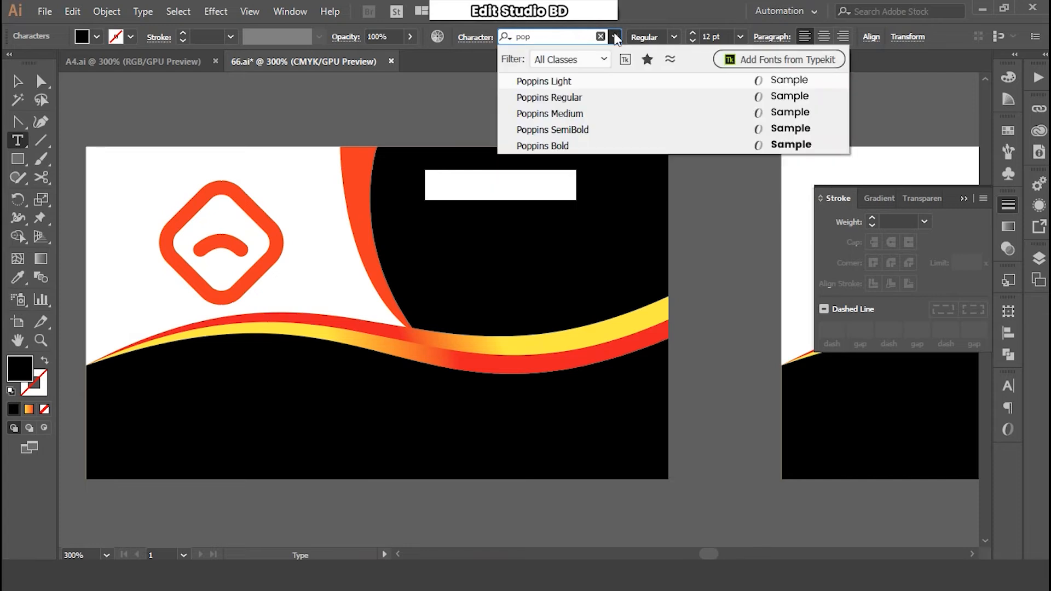
left_click(580, 129)
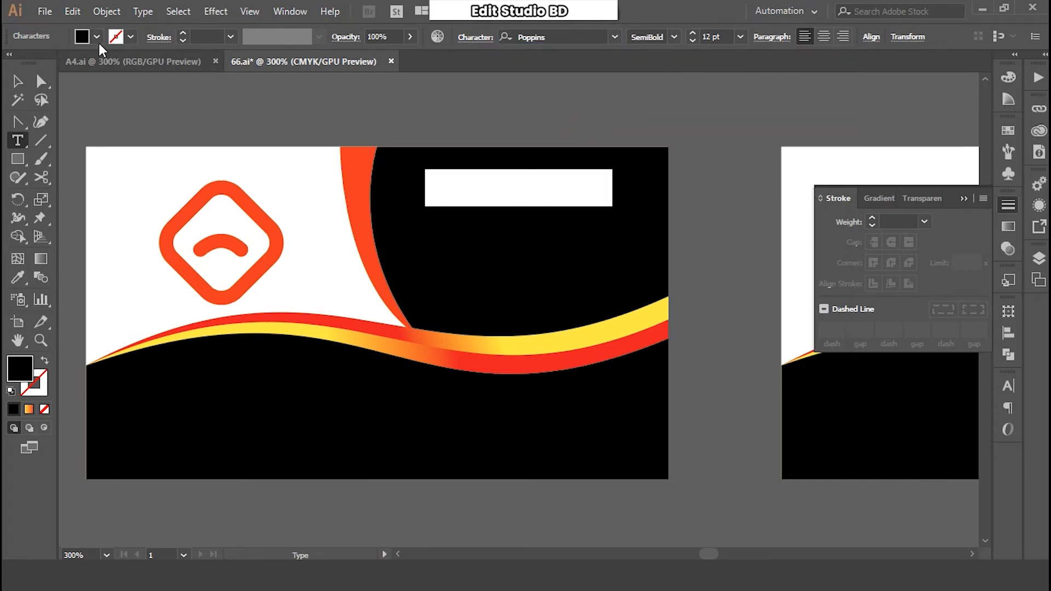
left_click(97, 36)
left_click(34, 63)
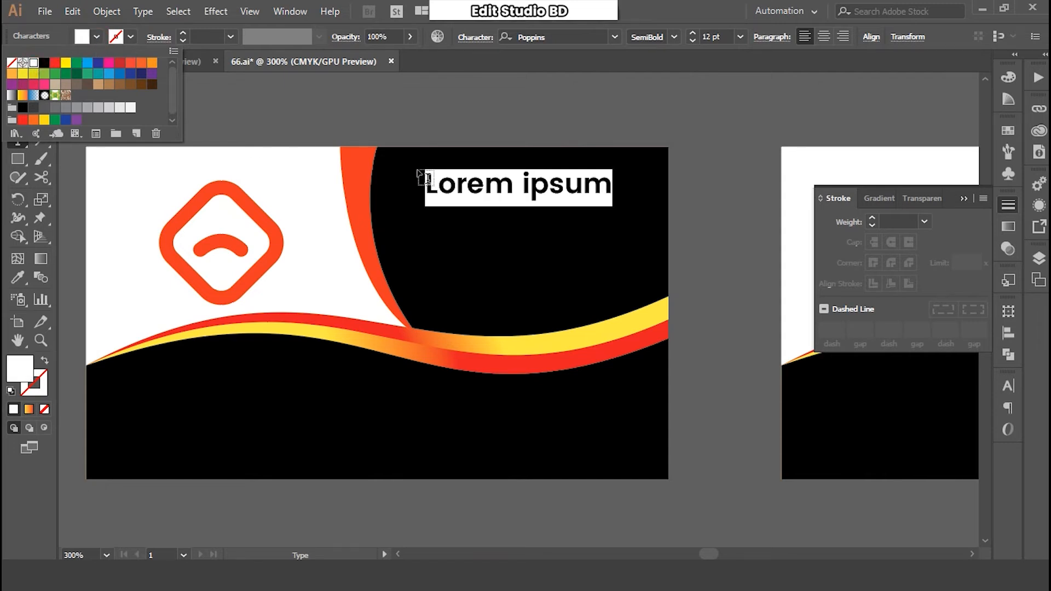
- Type the cardholder's name in capitals
key("Escape")
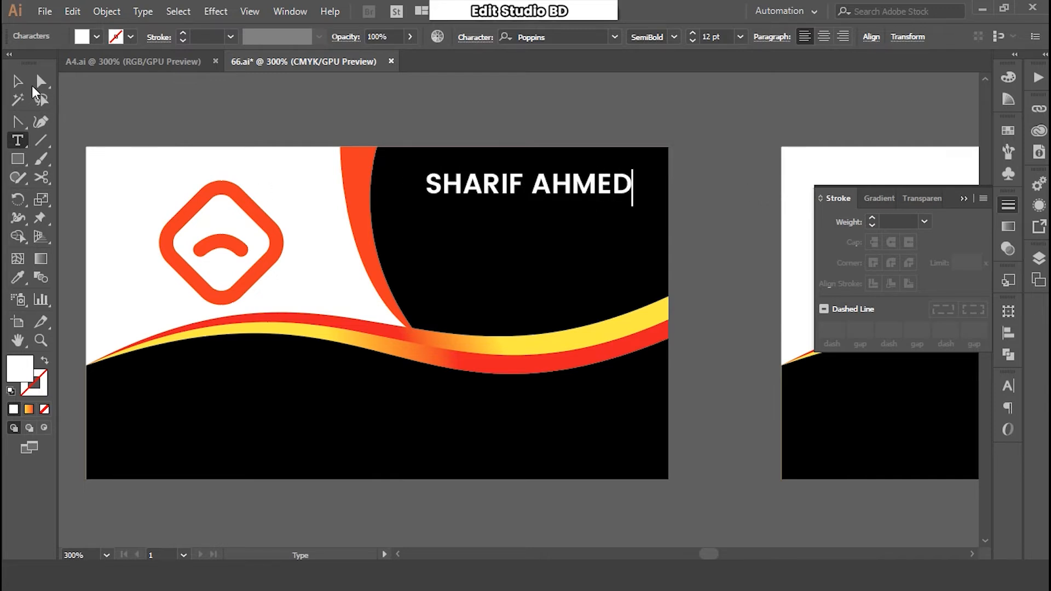
key("Escape")
- Shift the name slightly and give the Graphic Designer title 200 tracking
left_click_drag(496, 189, 475, 202)
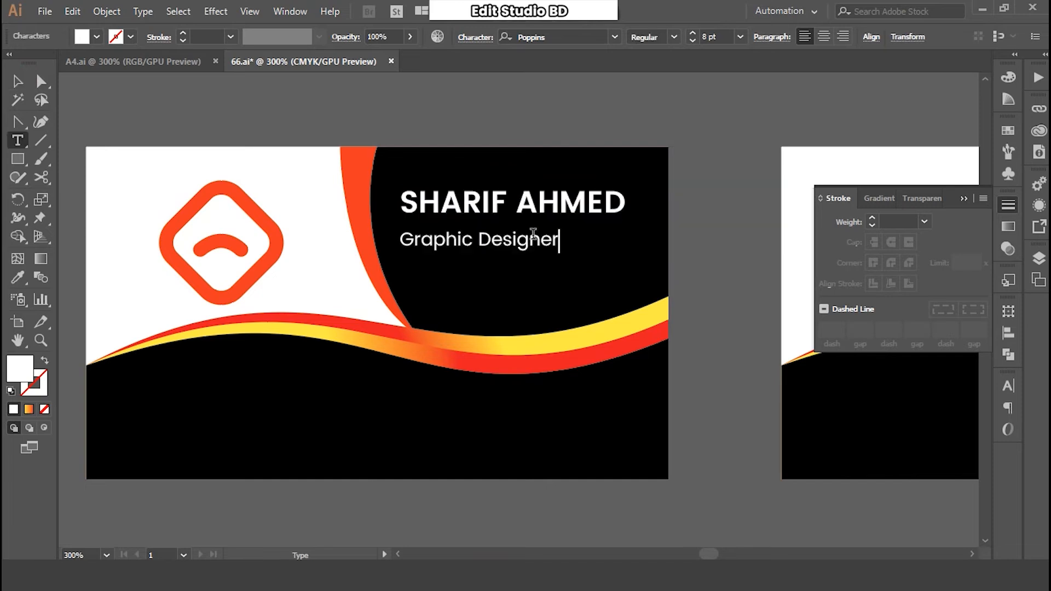
key("Escape")
key("ctrl")
key("ctrl+t")
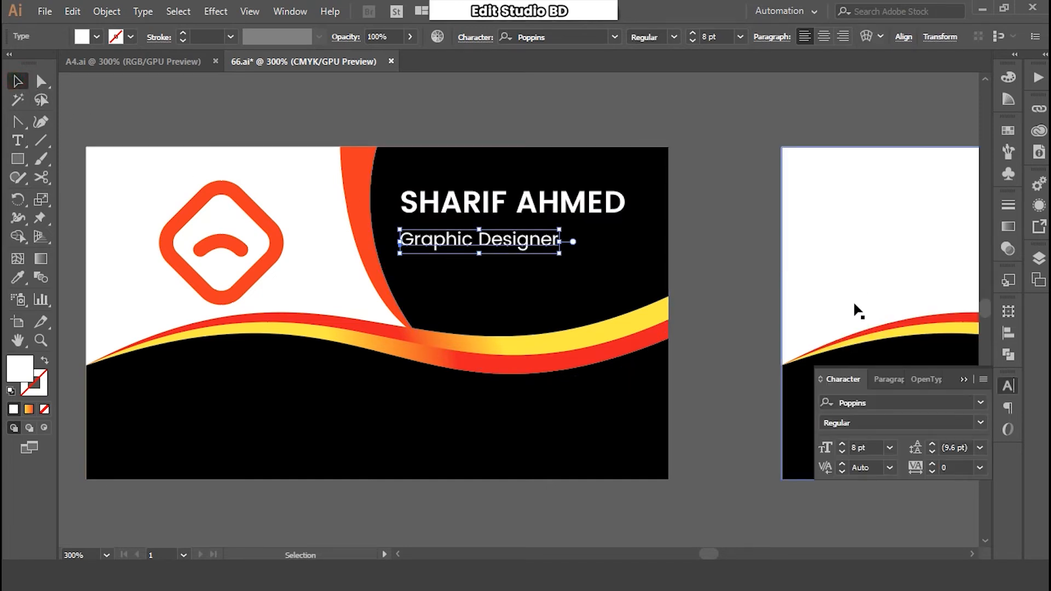
type("2")
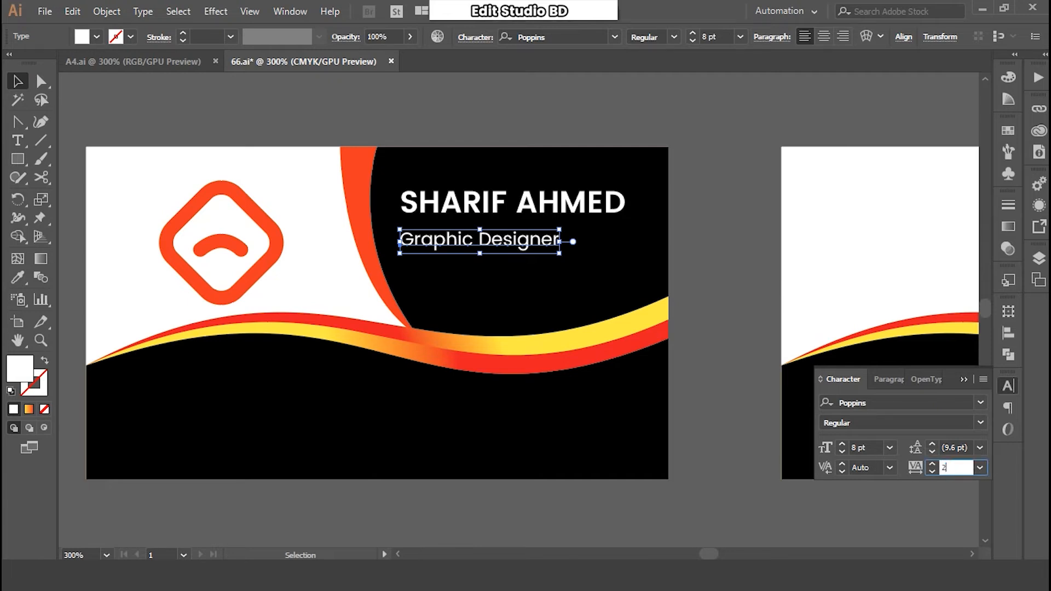
type("00")
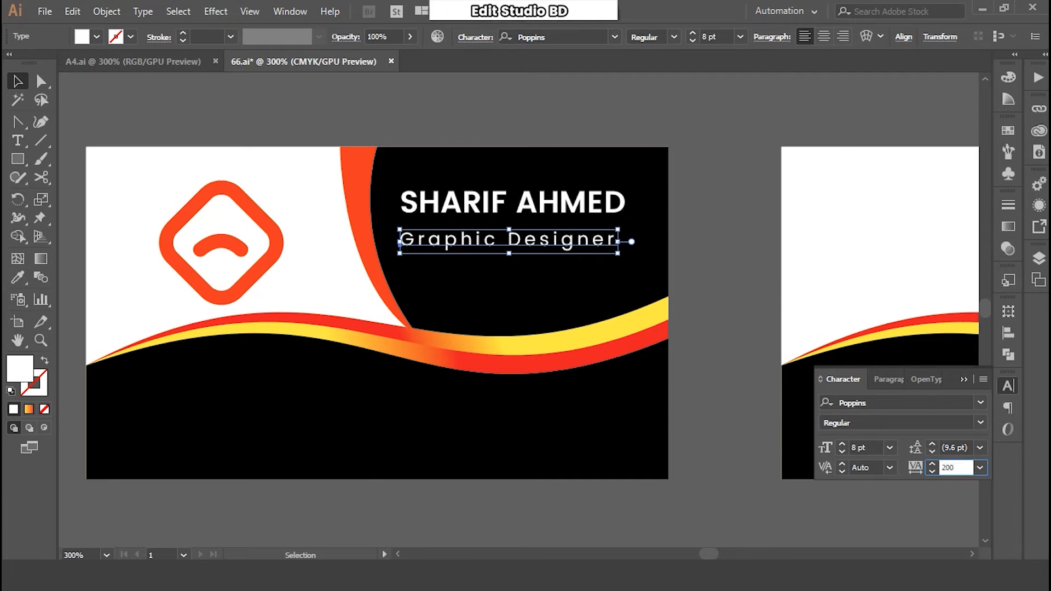
left_click(703, 279)
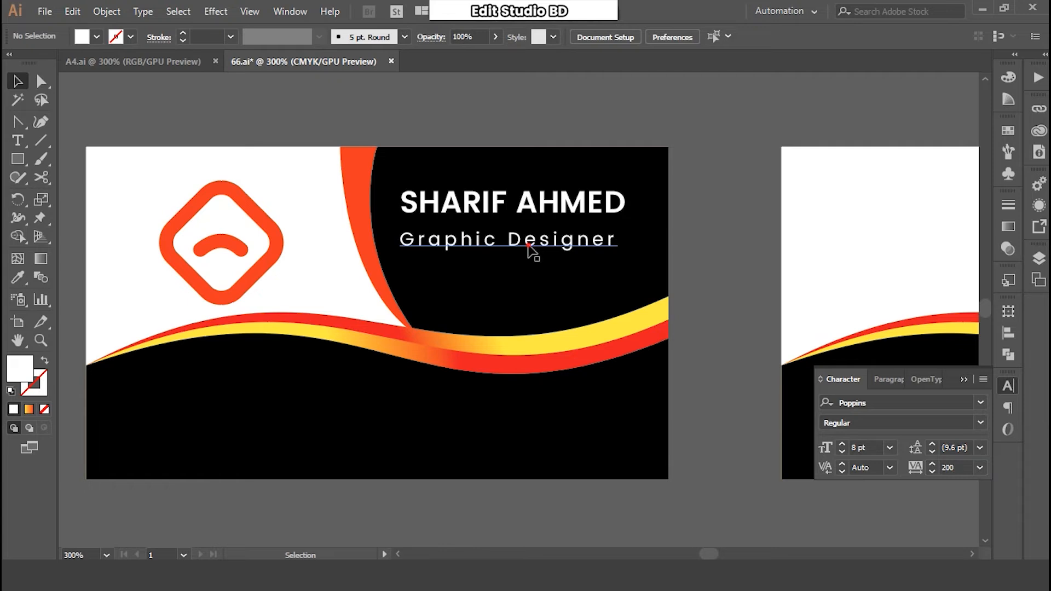
left_click(535, 250)
- Nudge the name and title lines down, then deselect
left_click(563, 206)
key("Down")
key("Down")
left_click(541, 251)
key("Down")
key("Down")
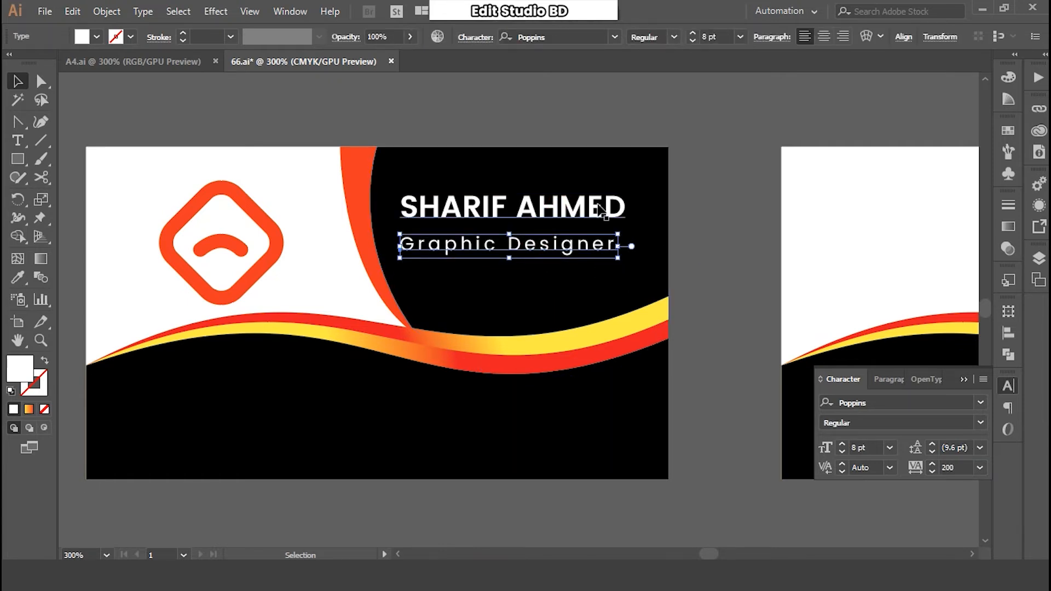
left_click(602, 210)
key("Down")
key("Down")
left_click(733, 253)
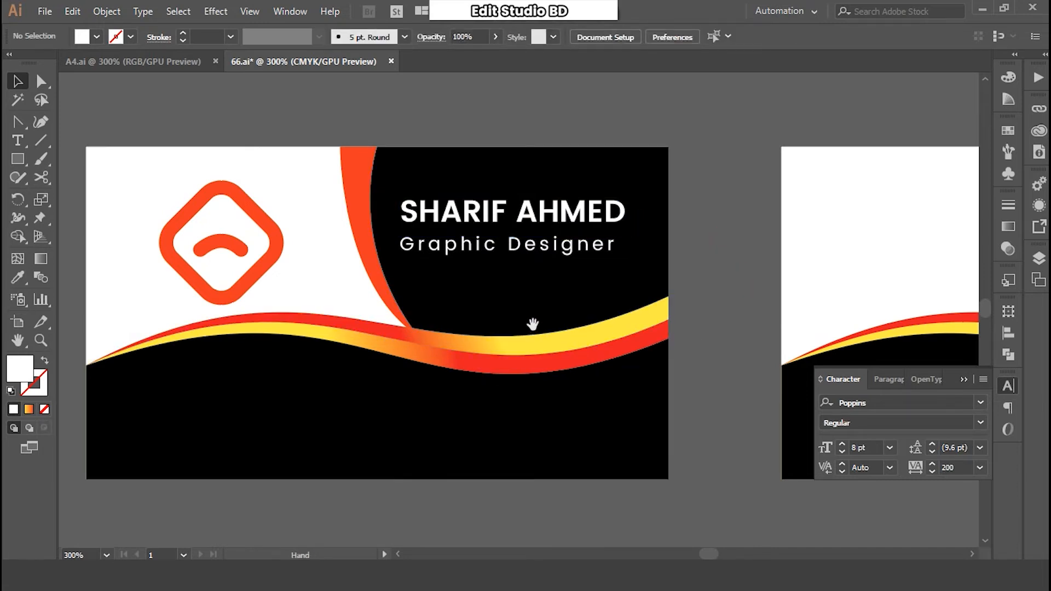
- Copy the contact-info block with its four icons
left_click_drag(534, 323, 559, 300)
key("a")
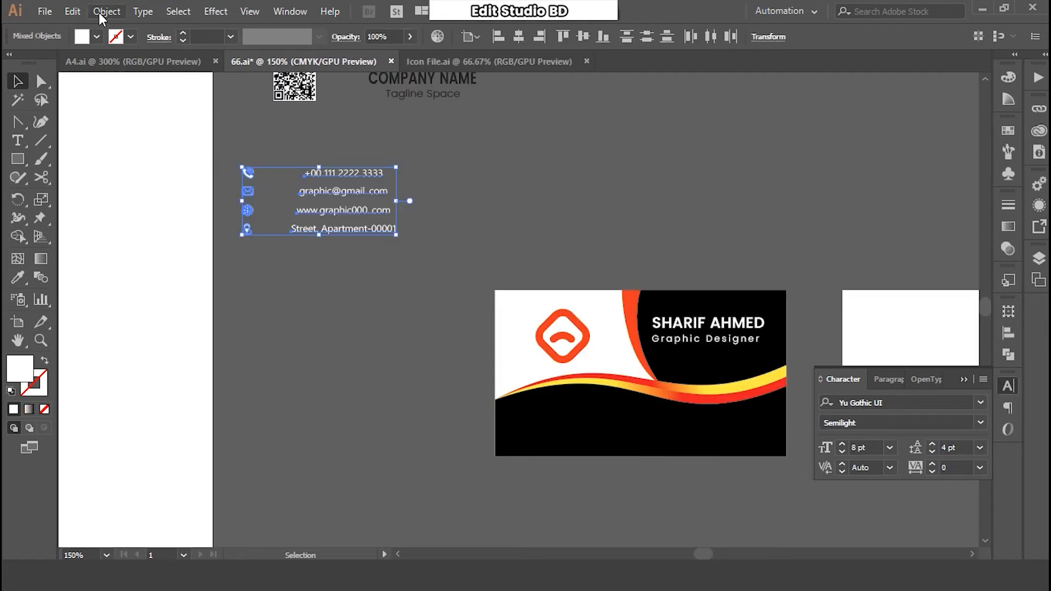
left_click(93, 12)
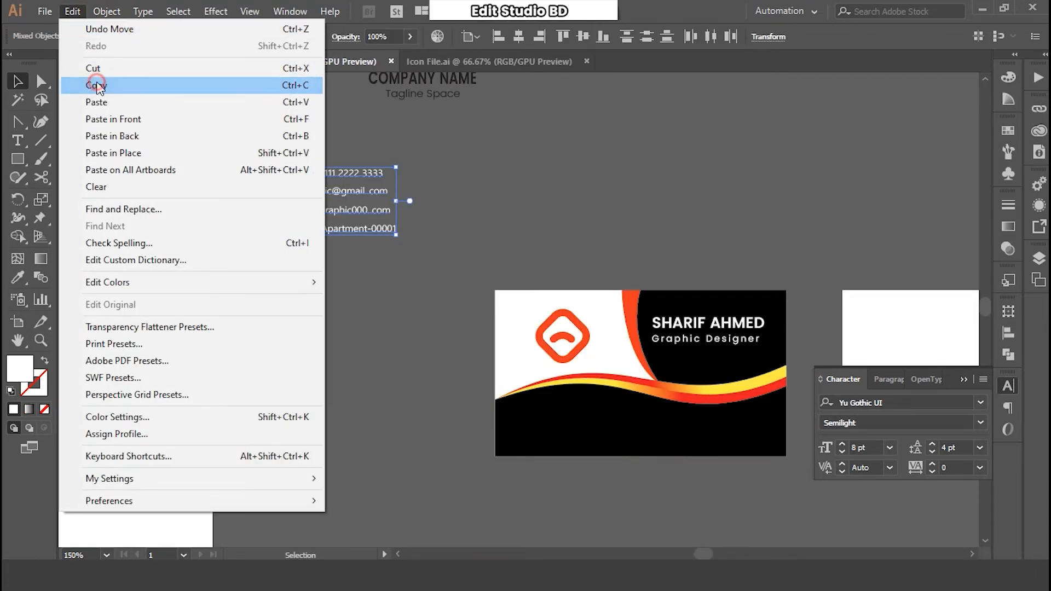
left_click(106, 89)
left_click(485, 247)
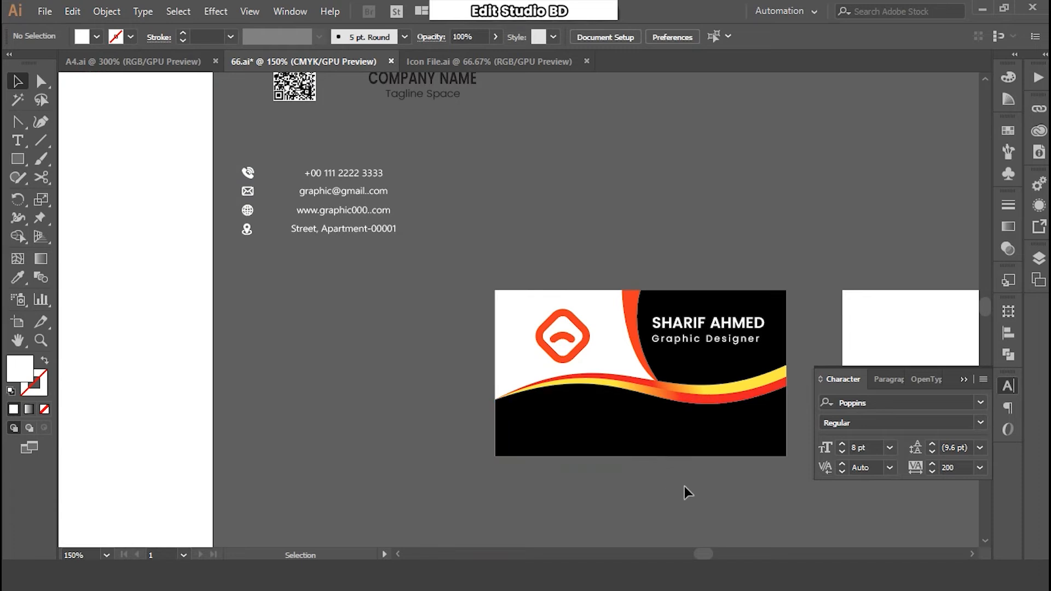
- Paste the contact block in place above the wave art and drag it onto the black area
left_click_drag(556, 394, 542, 370)
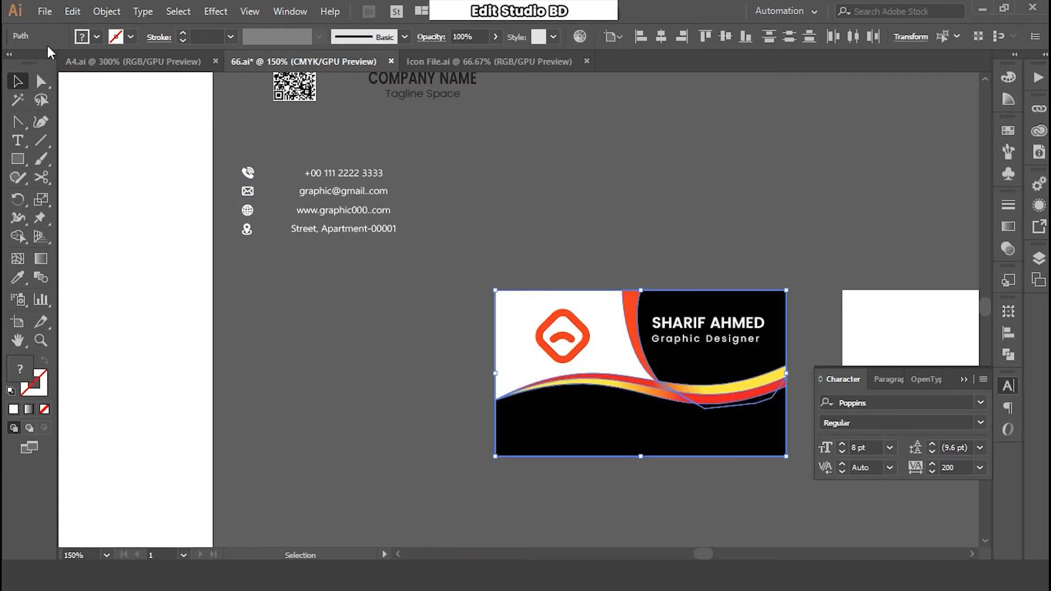
left_click(67, 16)
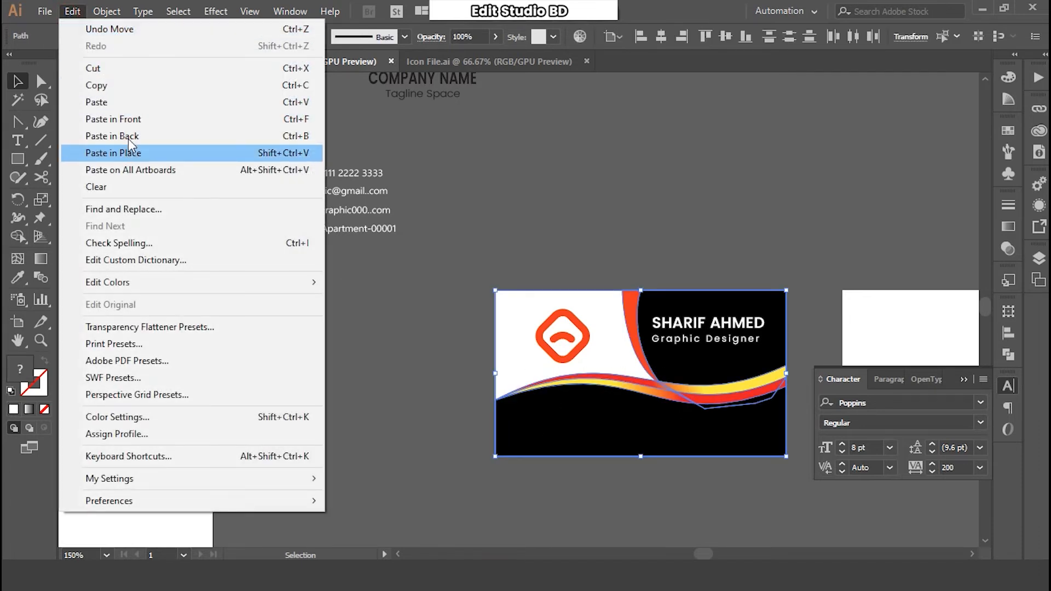
left_click(131, 119)
left_click_drag(359, 199, 668, 438)
- Move the phone number left beside its icon and select both together
left_click(604, 376)
left_click(604, 377)
left_click_drag(424, 295, 702, 363)
left_click(649, 460)
left_click_drag(619, 259, 500, 264)
left_click(368, 253, "shift")
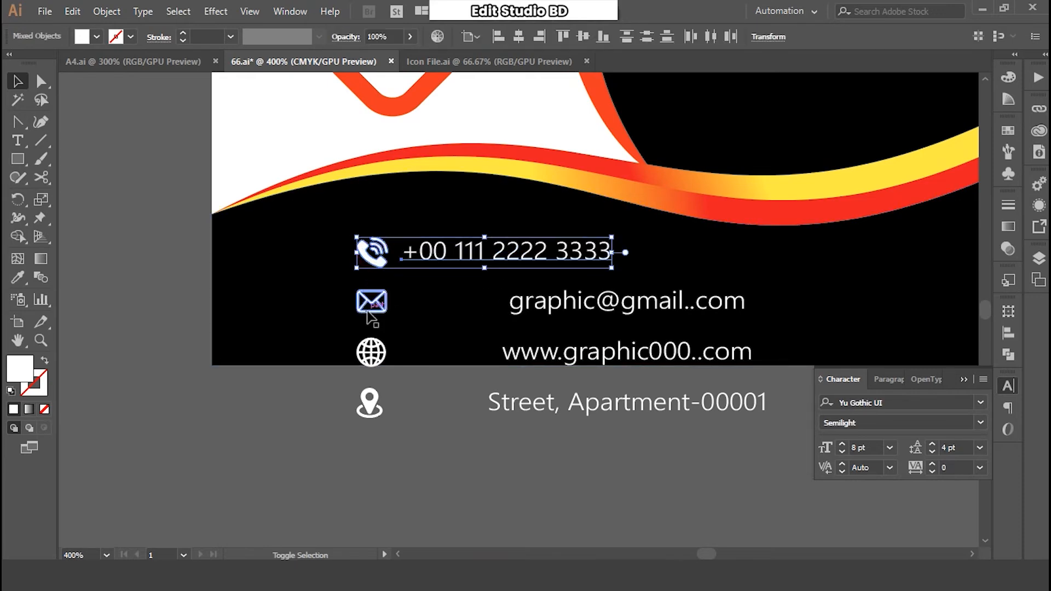
- Shrink the four contact icons: phone, mail, globe and location pin
left_click(434, 415)
left_click(372, 264)
left_click(371, 301, "shift")
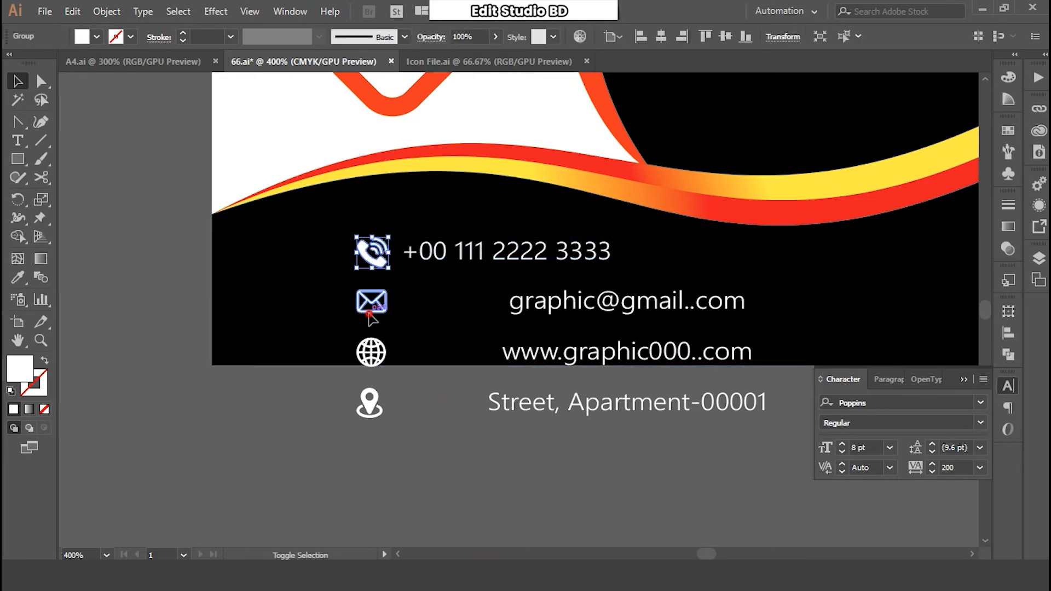
left_click(371, 352, "shift")
left_click(370, 402, "shift")
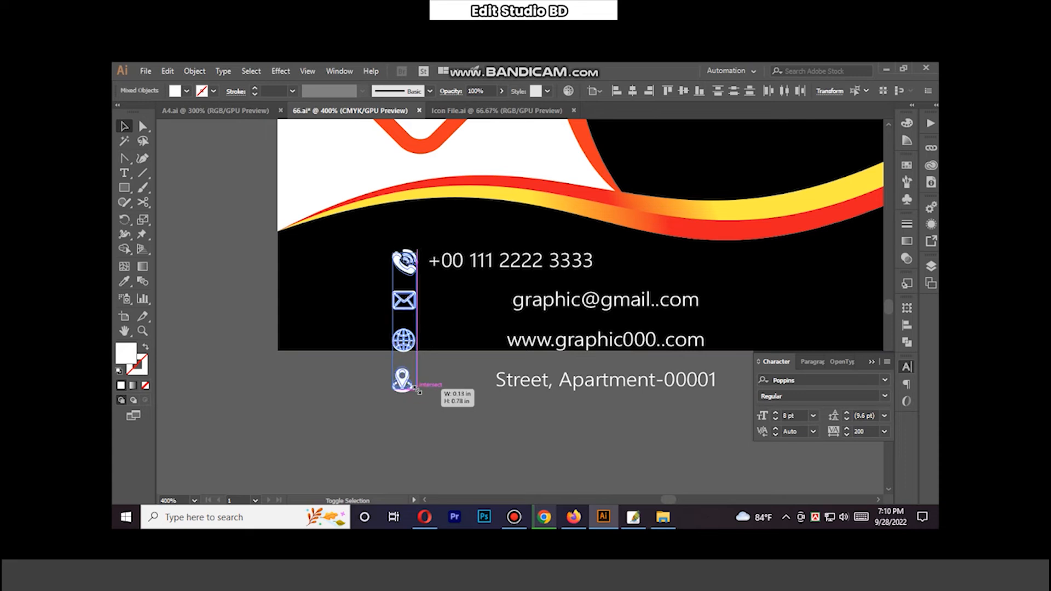
left_click_drag(417, 390, 415, 384)
- Move the phone and mail icons up and put the email text beside the mail icon
left_click(441, 367)
left_click_drag(404, 274, 409, 260)
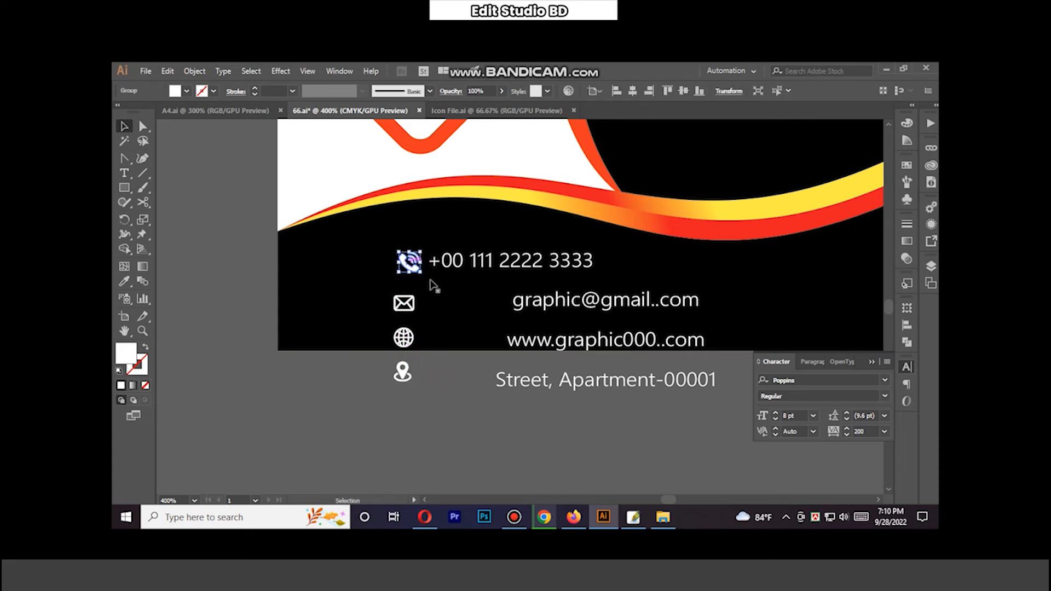
left_click(454, 378)
left_click_drag(404, 303, 414, 291)
left_click_drag(526, 300, 446, 287)
- Left-align the email text under the phone number and shift the phone/email column left
left_click(411, 291)
left_click(415, 266, "shift")
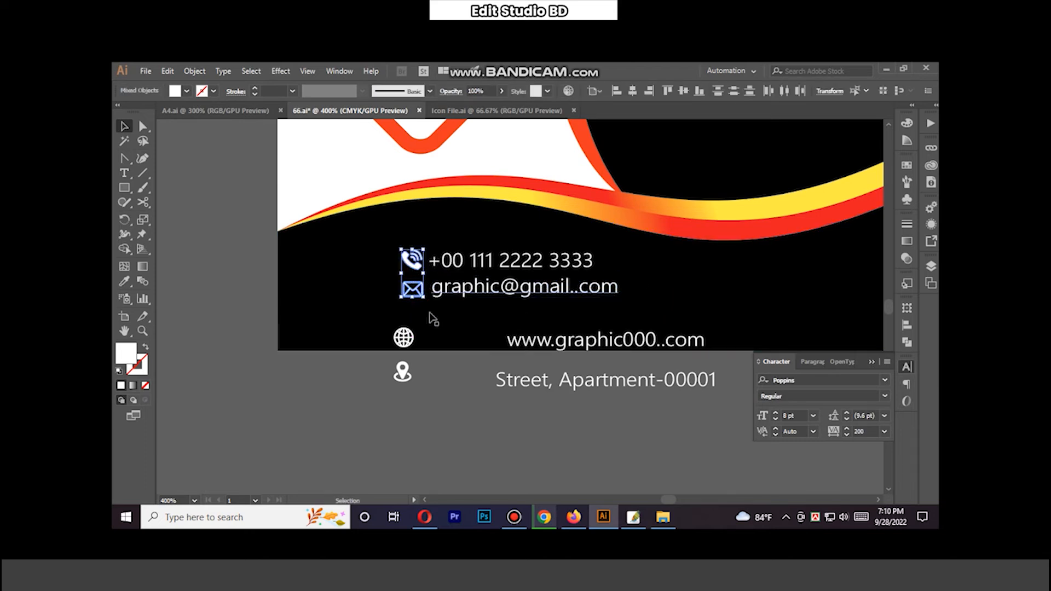
left_click(907, 325)
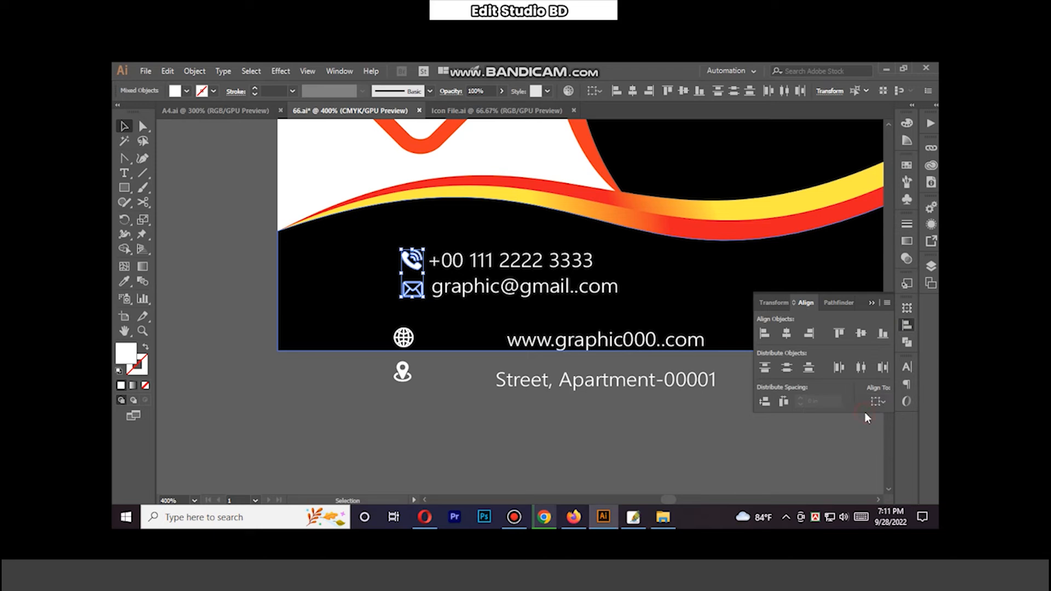
left_click(544, 290)
left_click(542, 262, "shift")
left_click(764, 334)
key("Right")
key("Right")
scroll(475, 322, "down", 1)
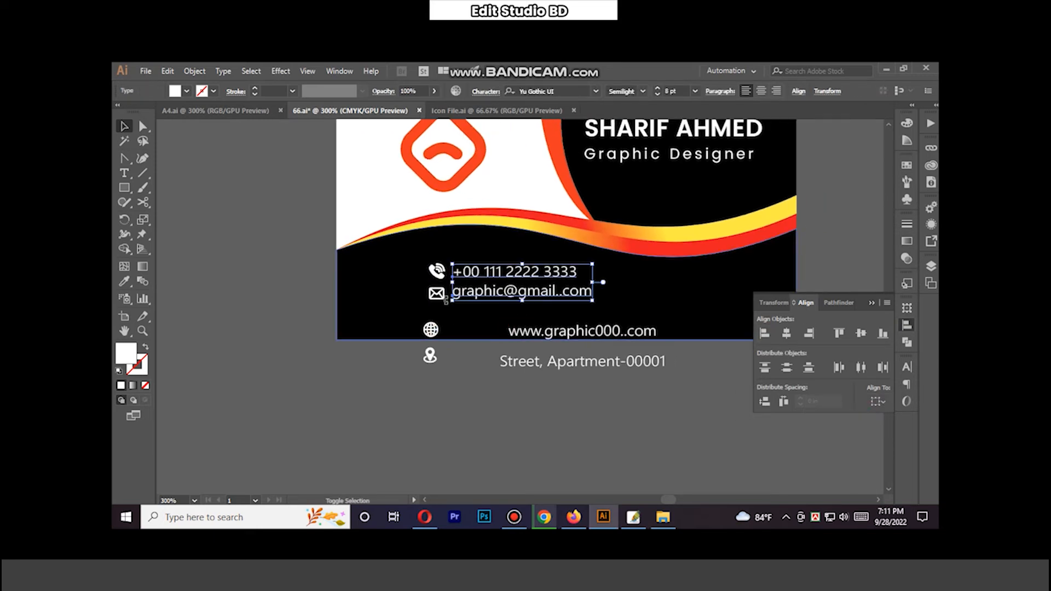
left_click(436, 294, "shift")
left_click_drag(444, 280, 404, 284)
- Build the second column: globe, website text, location pin and street address
left_click_drag(431, 329, 613, 274)
left_click_drag(429, 356, 609, 295)
left_click_drag(588, 345, 702, 287)
key("space")
left_click_drag(689, 390, 497, 415)
left_click_drag(467, 383, 592, 317)
left_click(525, 406)
- Bottom-align the second row: mail icon, email, location pin and street address
left_click(491, 326)
left_click(448, 322, "shift")
left_click(350, 321, "shift")
left_click(243, 322, "shift")
left_click(883, 335)
- Nudge the globe and pin icons left and left-align the website and address texts
left_click(518, 299)
left_click(449, 299, "shift")
left_click(447, 321)
left_click(449, 300, "shift")
key("Left")
key("Left")
key("Left")
left_click(539, 321)
left_click(543, 301, "shift")
left_click(765, 334)
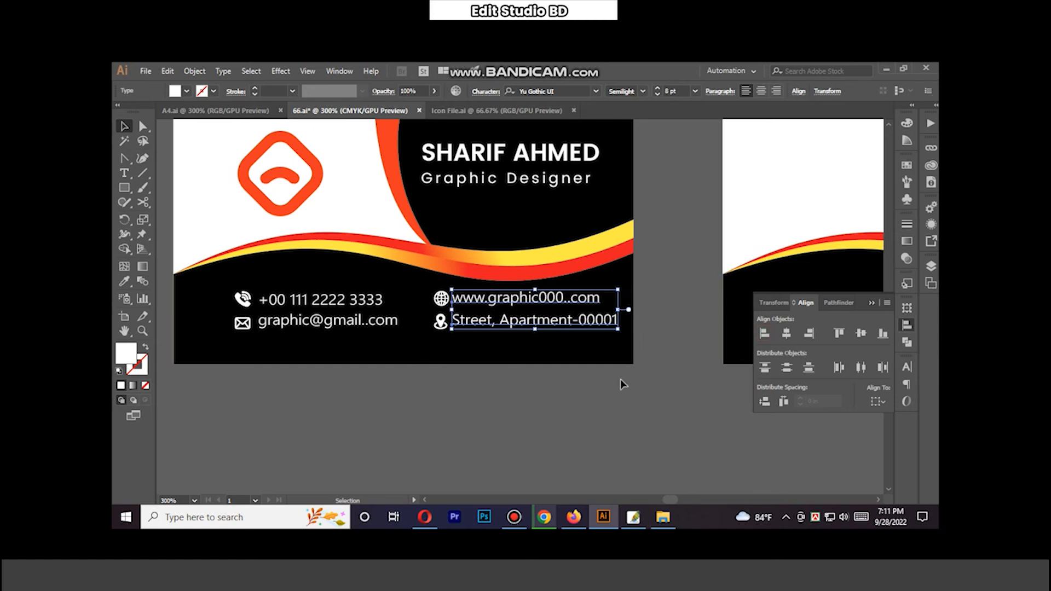
- Bottom-align the top row (phone icon, number, globe, website) and nudge it up
left_click(481, 301)
left_click(441, 298, "shift")
left_click(340, 306, "shift")
left_click(242, 298, "shift")
left_click(883, 333)
key("Up")
key("Up")
- Select the whole contact block and nudge it into place on the black area
left_click(648, 390)
left_click(498, 325)
left_click(440, 320, "shift")
left_click(441, 298, "shift")
left_click(465, 299, "shift")
left_click(361, 307, "shift")
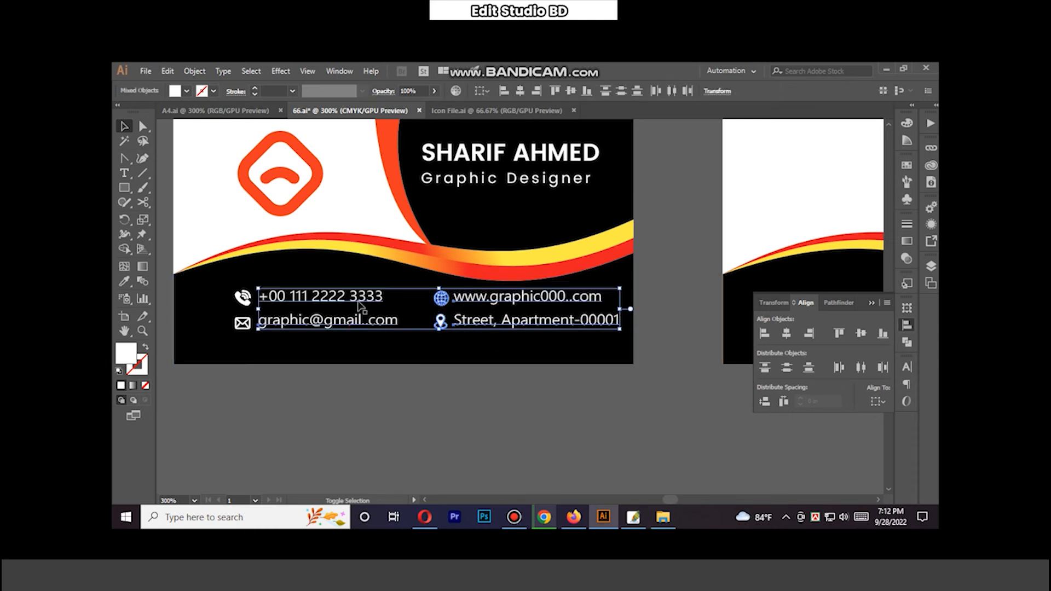
left_click(247, 323, "shift")
left_click(245, 299, "shift")
key("Left")
key("Left")
key("Left")
key("Left")
key("Left")
key("Left")
key("Left")
key("Left")
key("Left")
key("Left")
key("Left")
key("Left")
key("Left")
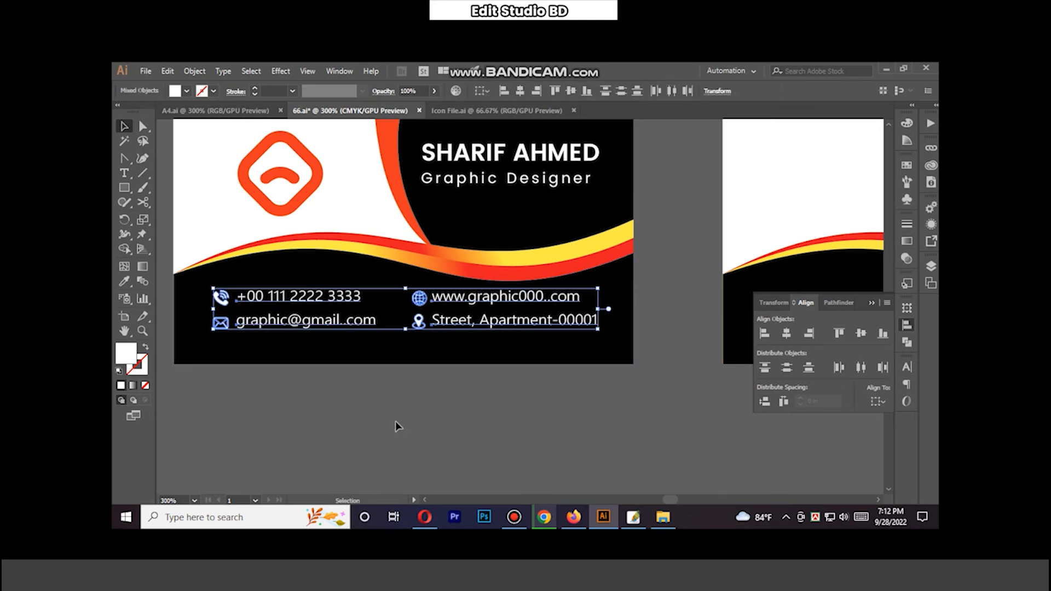
key("Down")
- Pan across both cards and return the view to the front card
left_click(406, 434)
scroll(483, 358, "down", 1)
left_click_drag(612, 361, 581, 375)
left_click_drag(689, 354, 412, 368)
left_click_drag(297, 345, 581, 342)
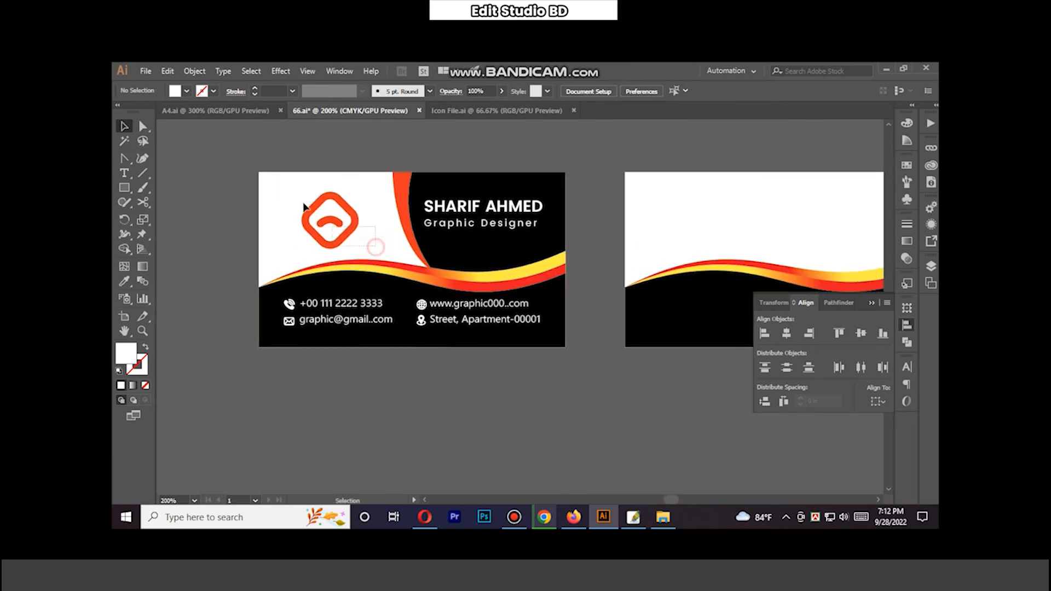
- Copy the logo onto the back card and scale it down
left_click(346, 209)
left_click_drag(345, 207, 869, 197)
left_click_drag(798, 236, 524, 253)
left_click_drag(606, 201, 602, 205)
- Lock the back card's white background and reposition the copied logo
left_click(640, 263)
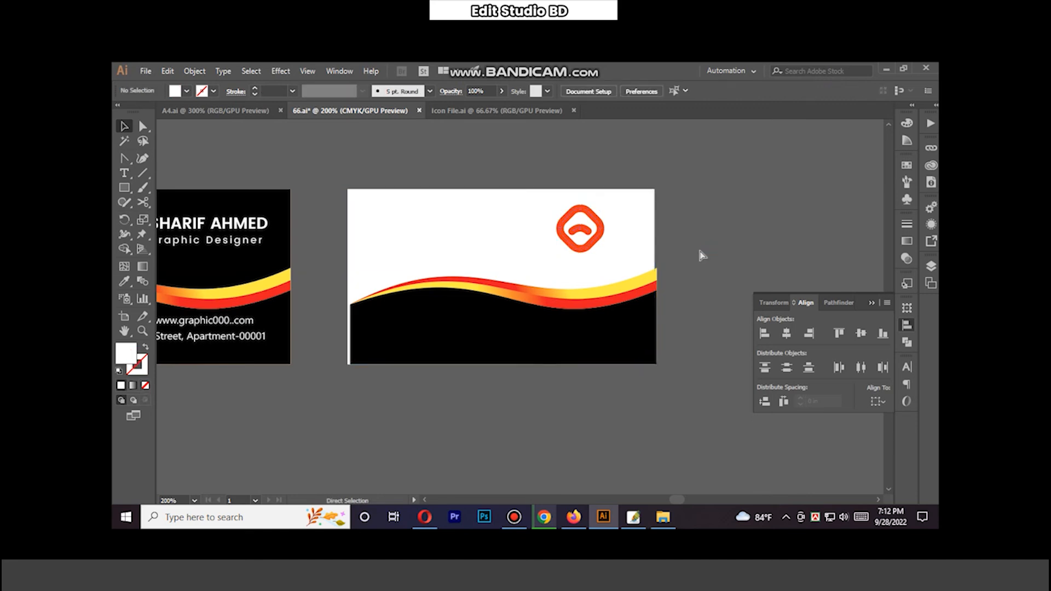
left_click(194, 72)
mouse_move(235, 131)
left_click(427, 132)
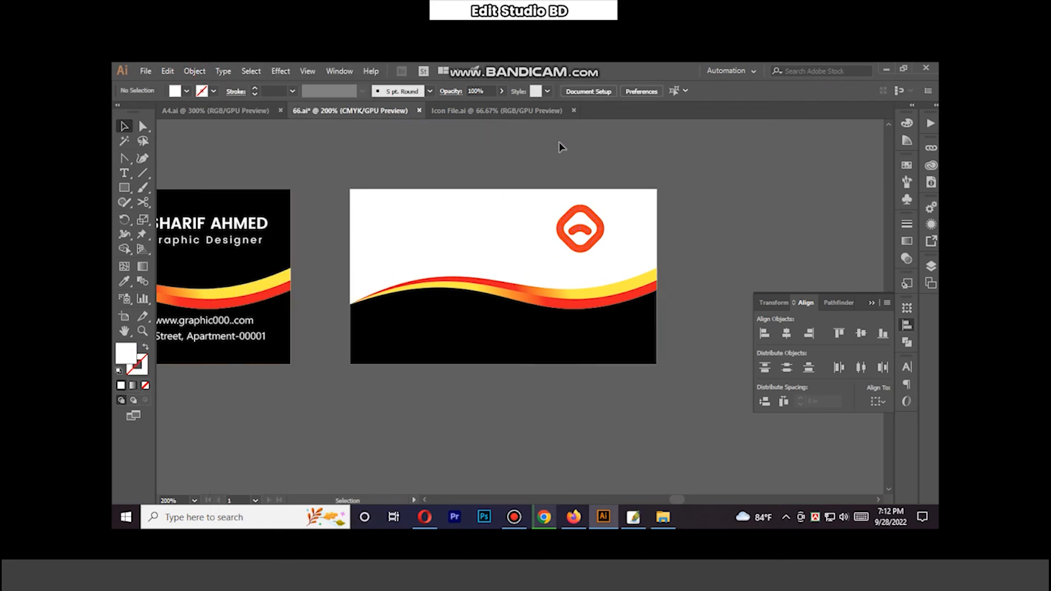
left_click_drag(555, 210, 555, 210)
left_click_drag(589, 233, 592, 230)
left_click(710, 245)
- Copy COMPANY NAME and the tagline and paste them under the back card's logo
scroll(357, 147, "down", 1)
left_click_drag(312, 174, 418, 174)
left_click_drag(361, 193, 285, 152)
left_click_drag(323, 169, 726, 240)
left_click_drag(802, 230, 479, 159)
key("ctrl+c")
left_click(455, 321)
key("ctrl+v")
left_click_drag(519, 302, 486, 348)
- Zoom in and nudge the company text and logo into alignment
left_click(492, 323, "ctrl")
left_click(493, 321, "ctrl")
key("Up")
key("Left")
key("Left")
key("Left")
key("Left")
key("Left")
key("Left")
key("Left")
left_click(570, 282)
left_click(526, 265)
key("Left")
key("Left")
key("Left")
key("Left")
key("Left")
key("Left")
key("Left")
key("Left")
key("Left")
key("Left")
key("ctrl+z")
key("ctrl+z")
key("ctrl+z")
key("ctrl+z")
key("ctrl+z")
key("ctrl+z")
key("ctrl+z")
key("ctrl+z")
key("ctrl+z")
key("ctrl+z")
key("ctrl+z")
left_click_drag(584, 289, 528, 332)
key("Up")
left_click(654, 281)
- Group the logo parts, group COMPANY NAME with the tagline, and nudge both into place
left_click_drag(543, 240, 475, 266)
key("ctrl+g")
key("Left")
key("Left")
key("Left")
key("Left")
key("Left")
key("Left")
key("Left")
key("Left")
key("Left")
- Place a copy of the QR code in the back card's upper-left corner
key("Left")
key("Left")
left_click(551, 311)
left_click(522, 332, "shift")
key("ctrl+g")
key("Down")
left_click(512, 269)
left_click(516, 247)
key("Right")
key("Right")
key("Right")
key("Down")
left_click(707, 299)
left_click_drag(382, 253, 802, 455)
scroll(803, 455, "down", 2)
left_click_drag(345, 208, 434, 211)
left_click_drag(370, 281, 319, 230)
left_click_drag(356, 265, 664, 363)
left_click_drag(700, 306, 410, 188)
left_click_drag(372, 239, 539, 336)
scroll(615, 285, "up", 2)
left_click_drag(614, 285, 549, 179)
key("Right")
key("Left")
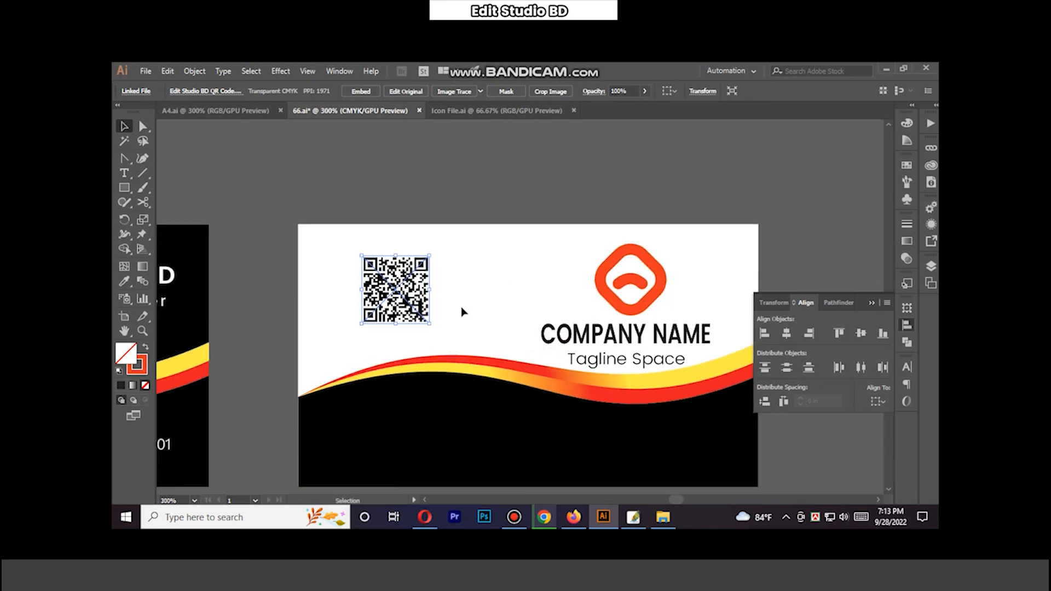
- Enlarge the QR code and lower it slightly
left_click(434, 326)
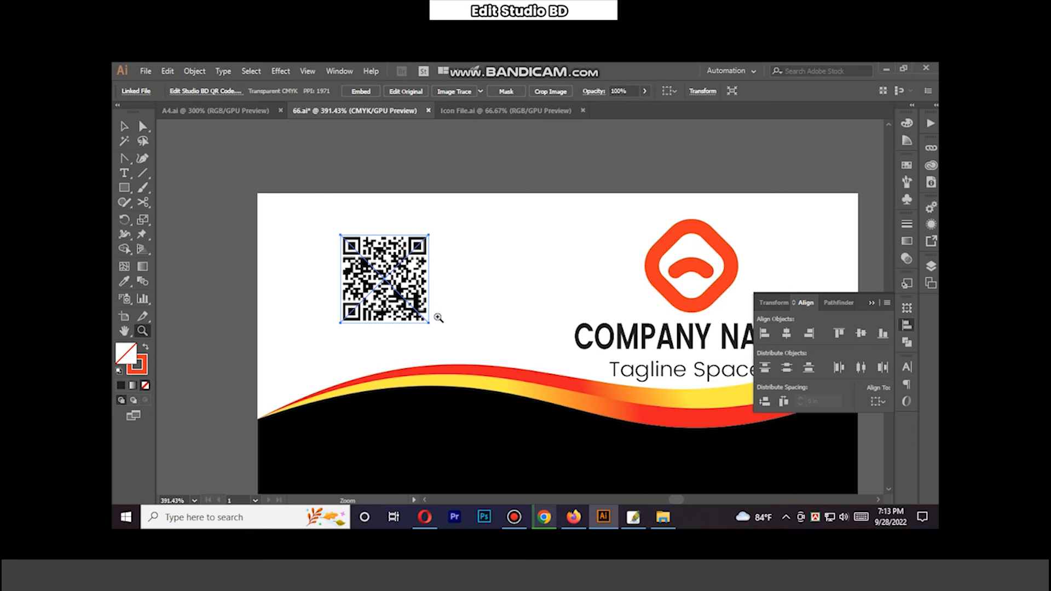
key("v")
left_click_drag(503, 306, 520, 323)
left_click_drag(499, 292, 498, 301)
- Draw a rectangle over the QR code and give it a black stroke
left_click(333, 169)
left_click_drag(412, 224, 519, 329)
left_click(255, 94)
left_click(255, 94)
left_click(255, 94)
left_click(254, 95)
double_click(144, 361)
left_click_drag(574, 358, 563, 377)
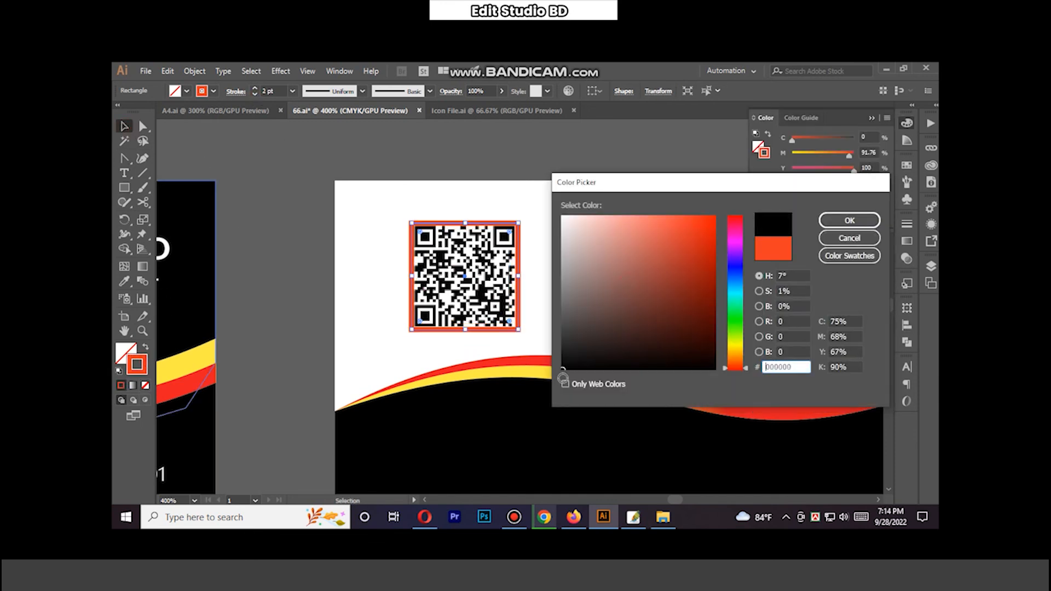
left_click(848, 221)
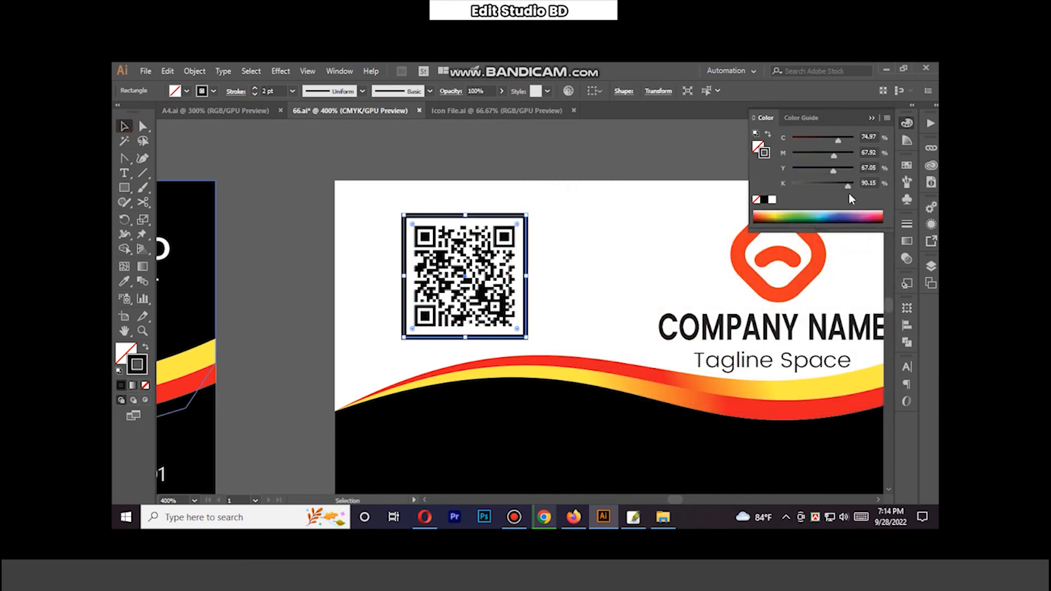
- Thin the frame's stroke to 1 pt and resize the frame to fit the QR code
left_click(906, 224)
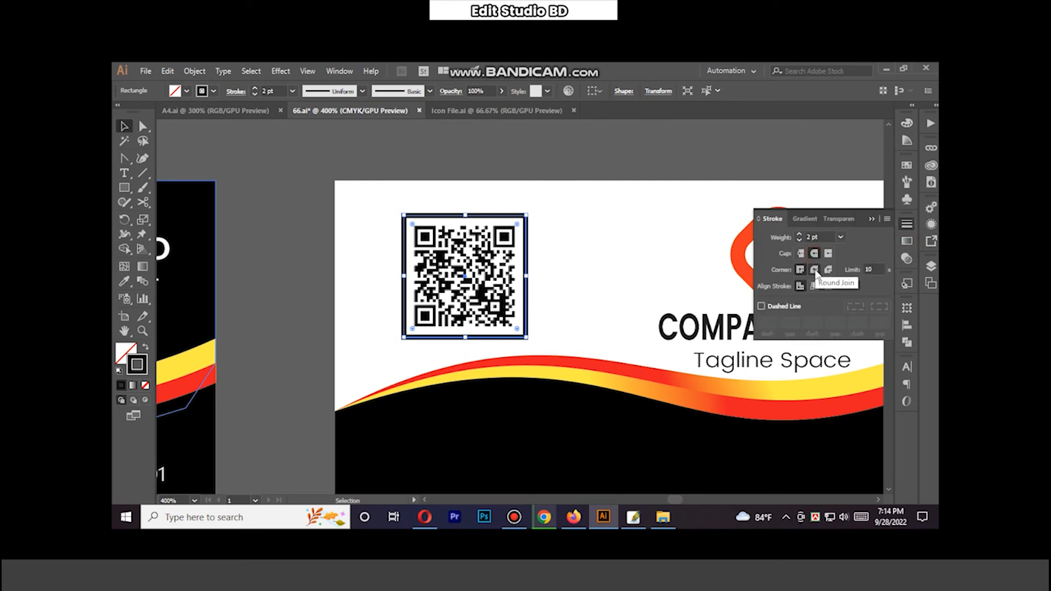
left_click(254, 95)
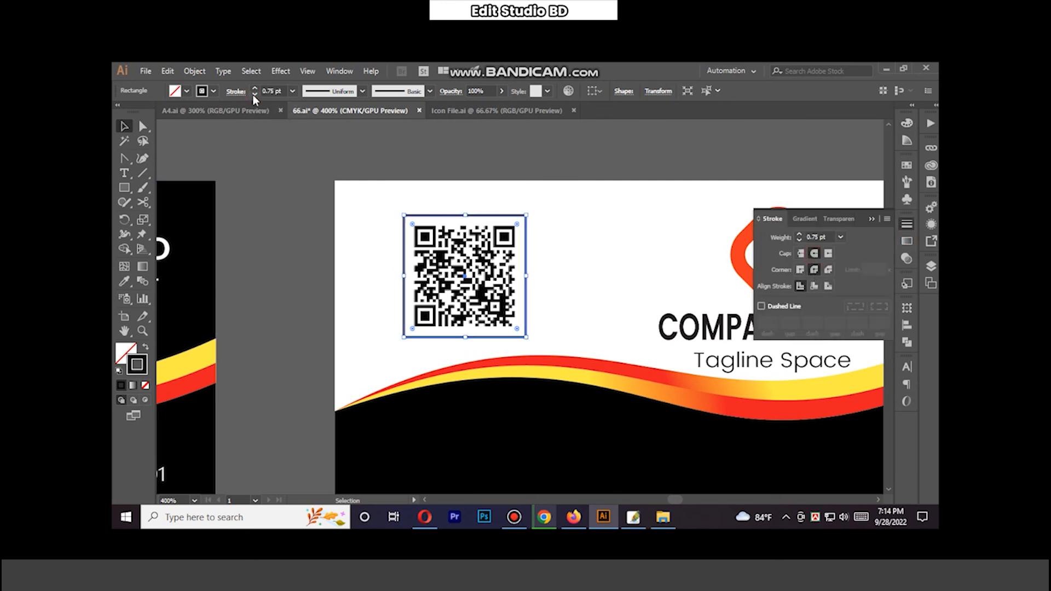
left_click_drag(527, 215, 523, 218)
left_click(572, 297)
left_click_drag(572, 298, 526, 300)
left_click_drag(708, 365, 648, 327)
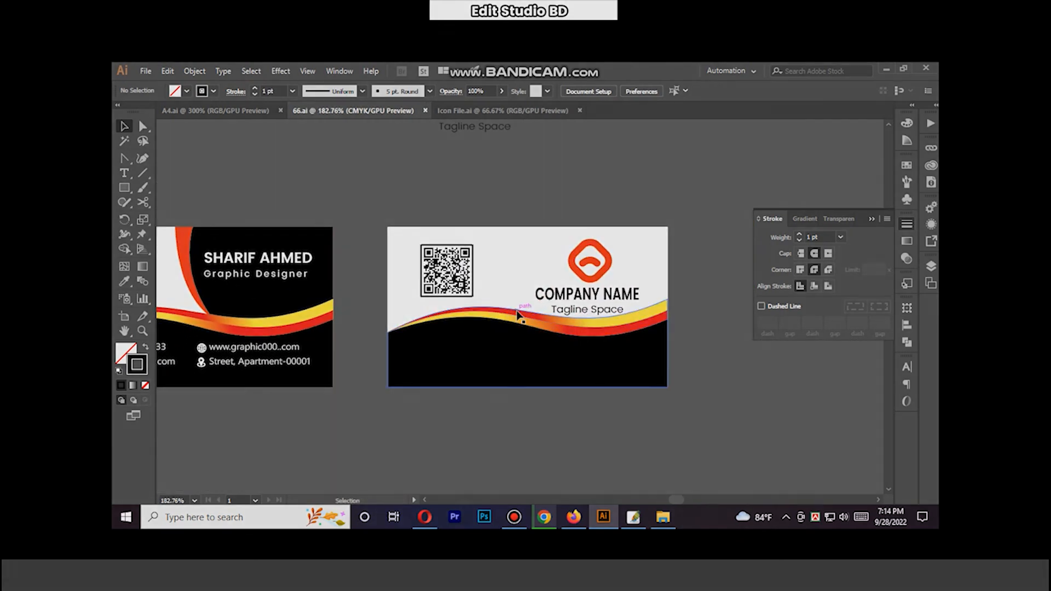